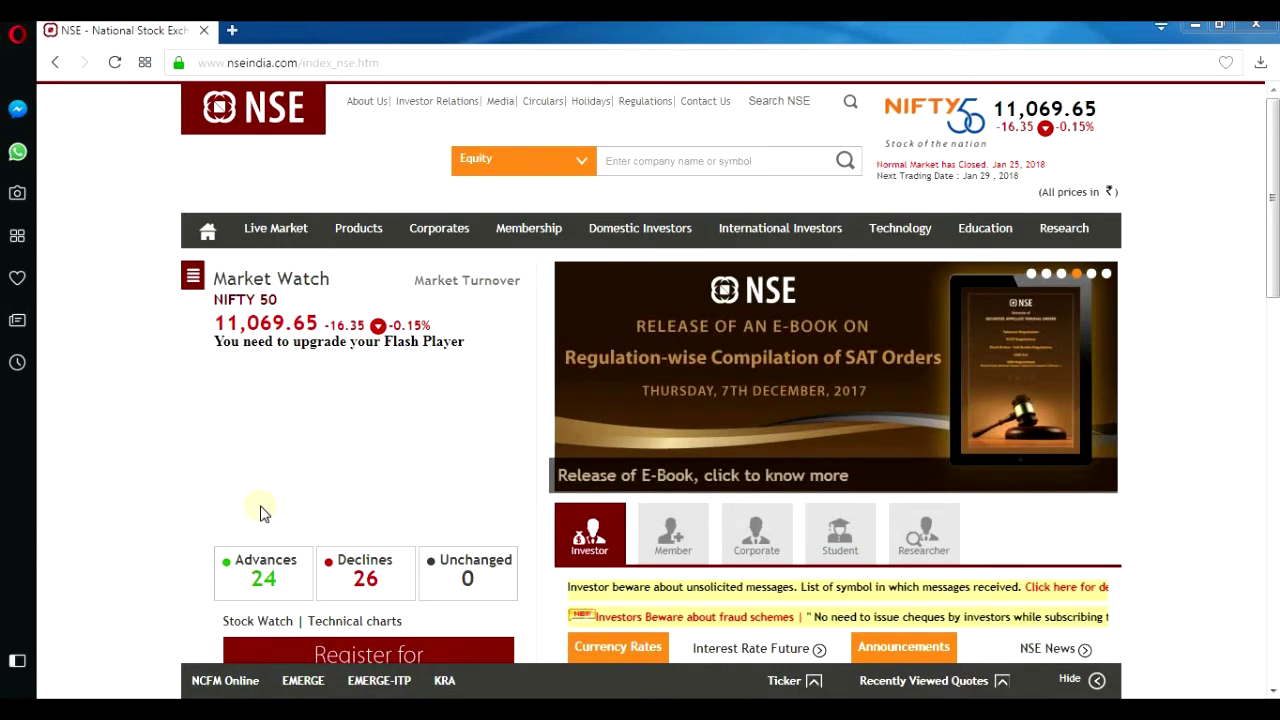
Step: Click into the equity search box on the NSE India home page
left_click(664, 165)
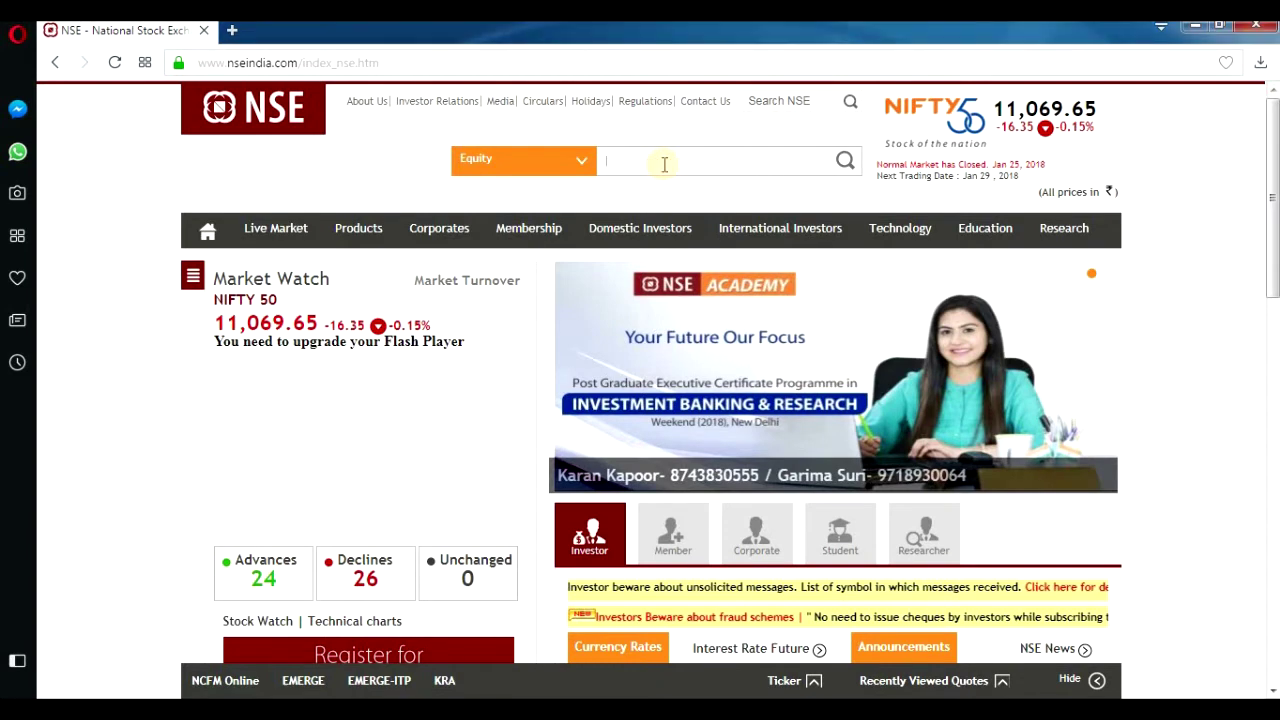
Step: Search for INFY and open its historical price data view
type("inf")
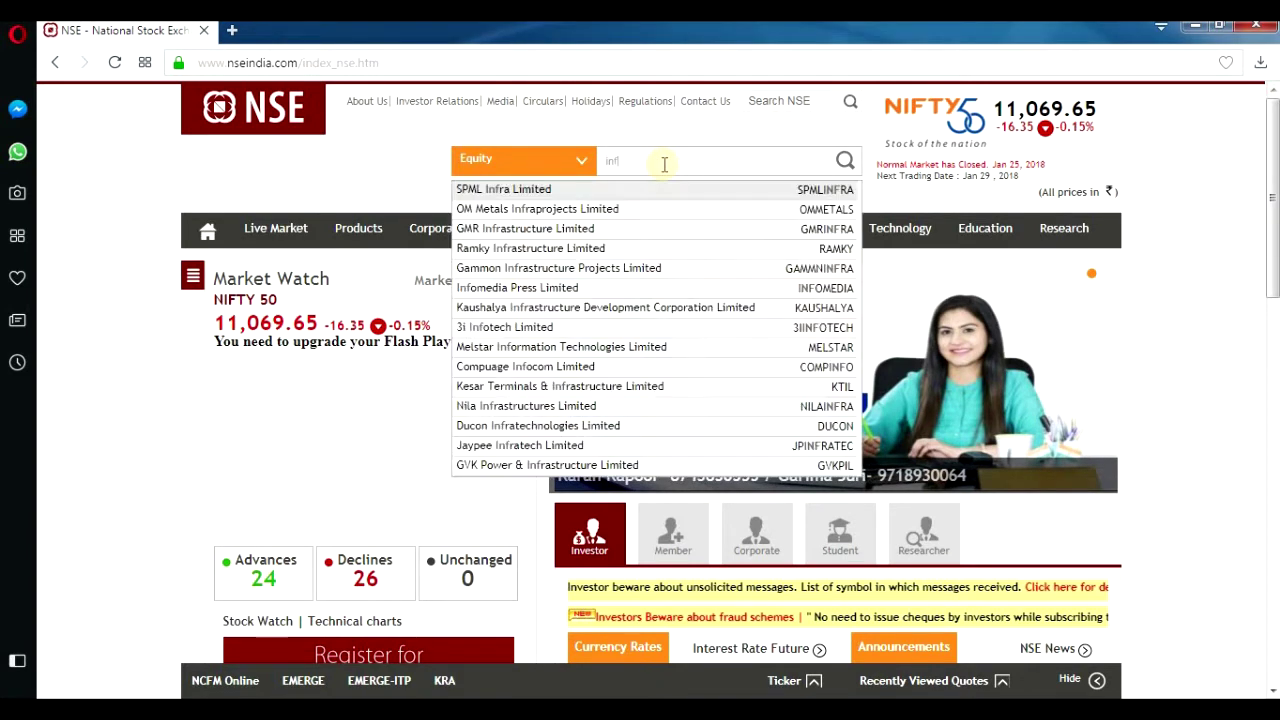
type("y")
key("Return")
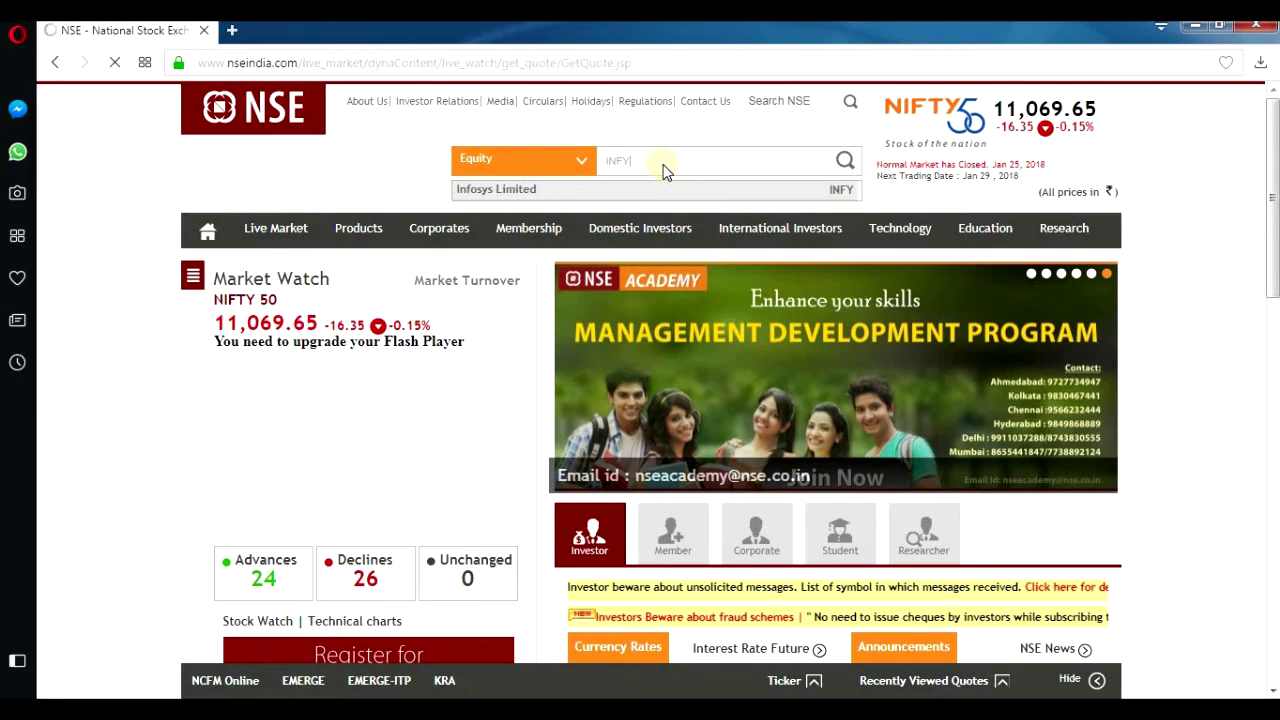
scroll(846, 403, "down", 1)
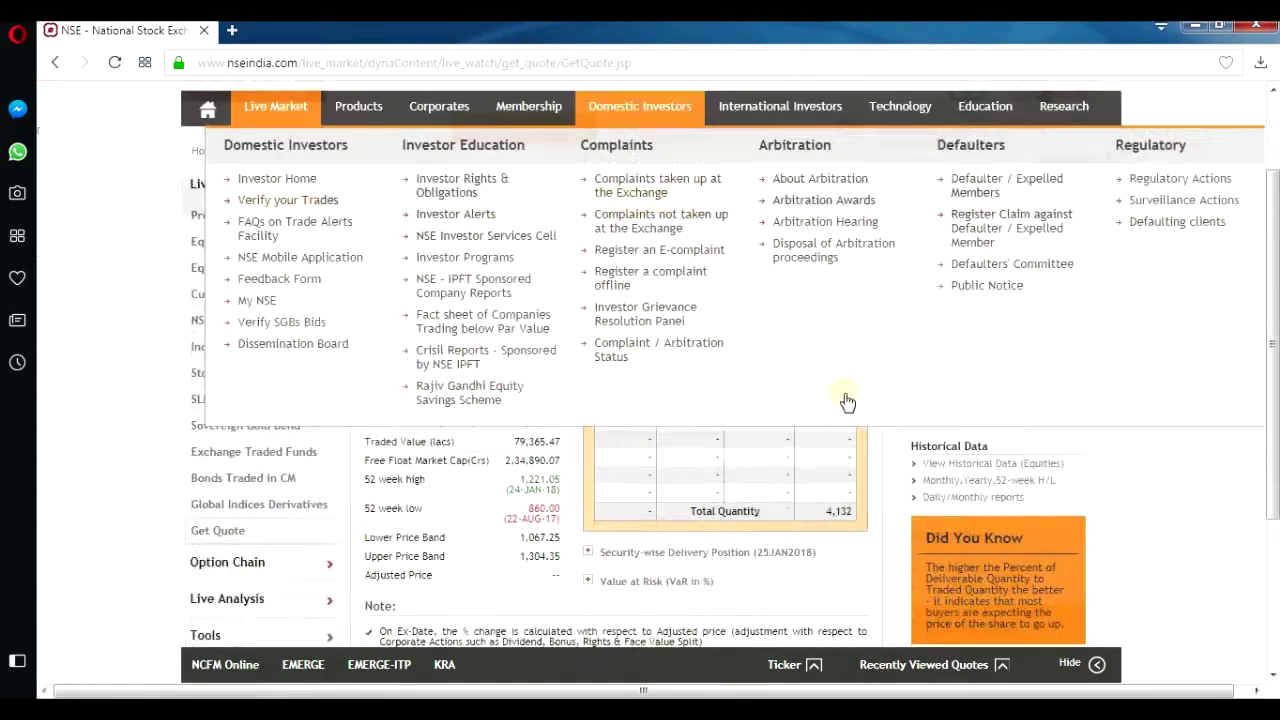
scroll(846, 403, "down", 2)
left_click(790, 150)
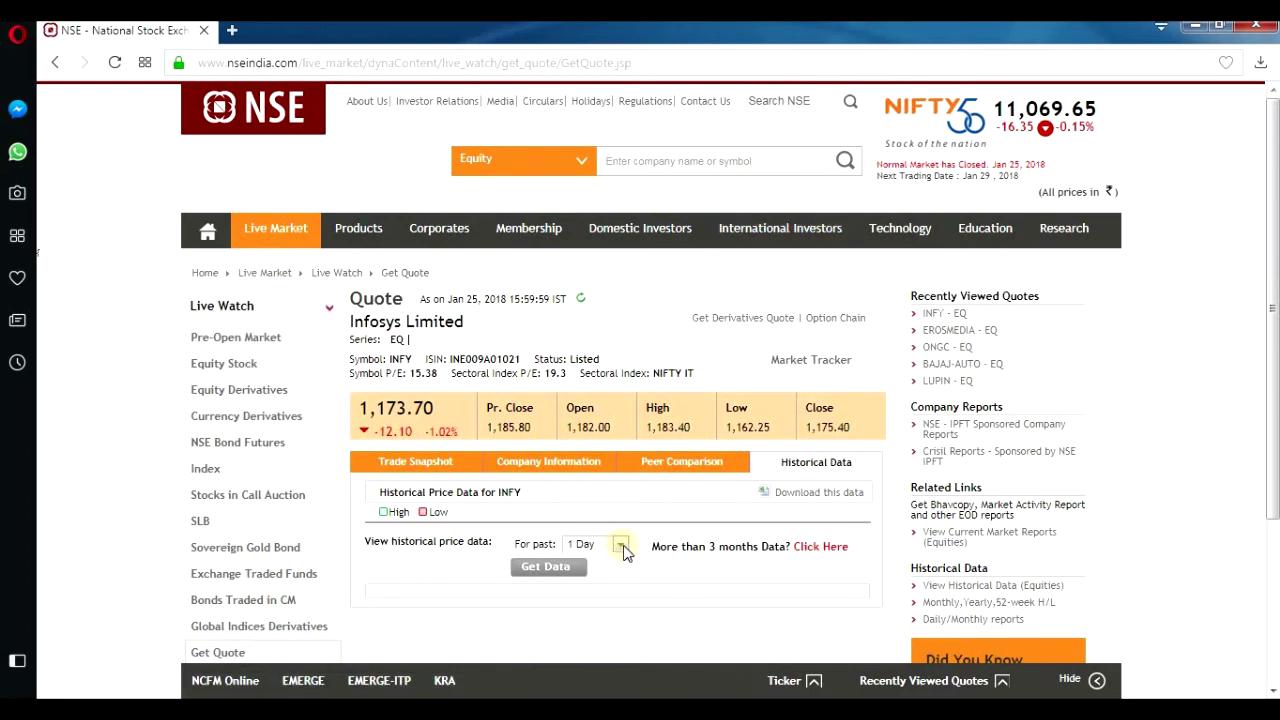
Step: Load 3 months of prices, then download and open 28-10-2017-TO-25-01-2018INFYALLN.csv
left_click(620, 544)
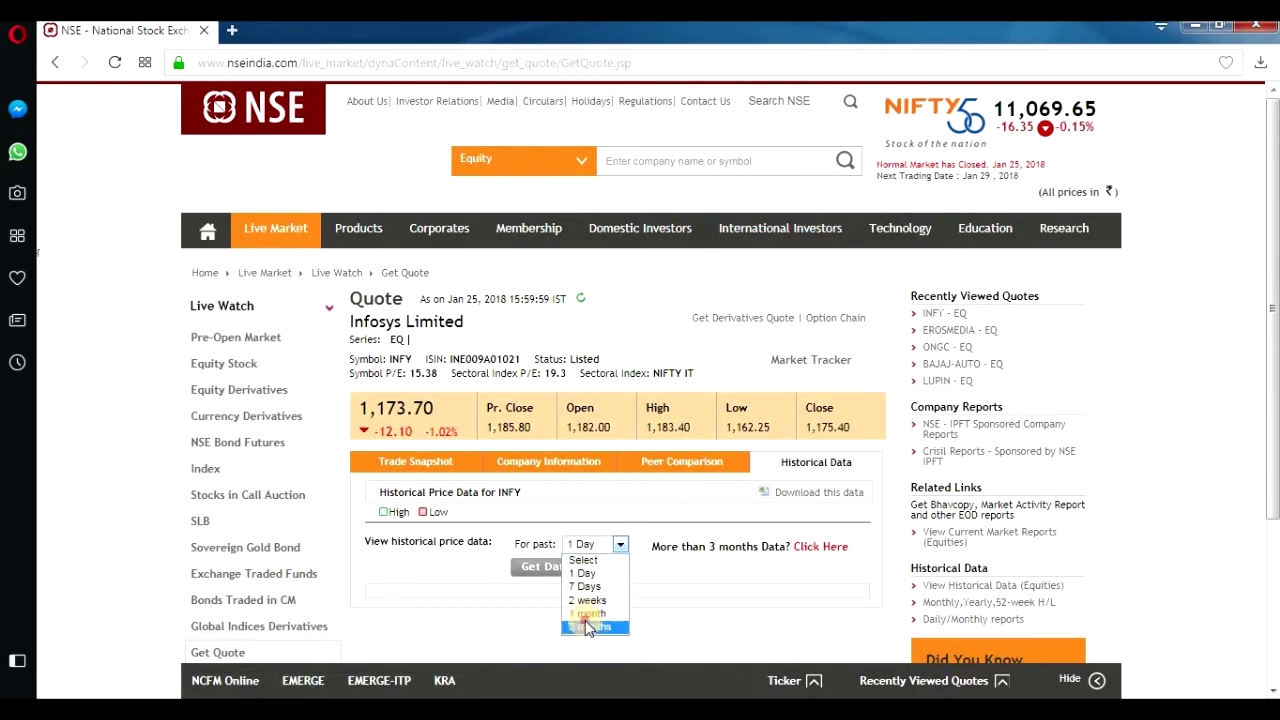
left_click(588, 626)
left_click(530, 568)
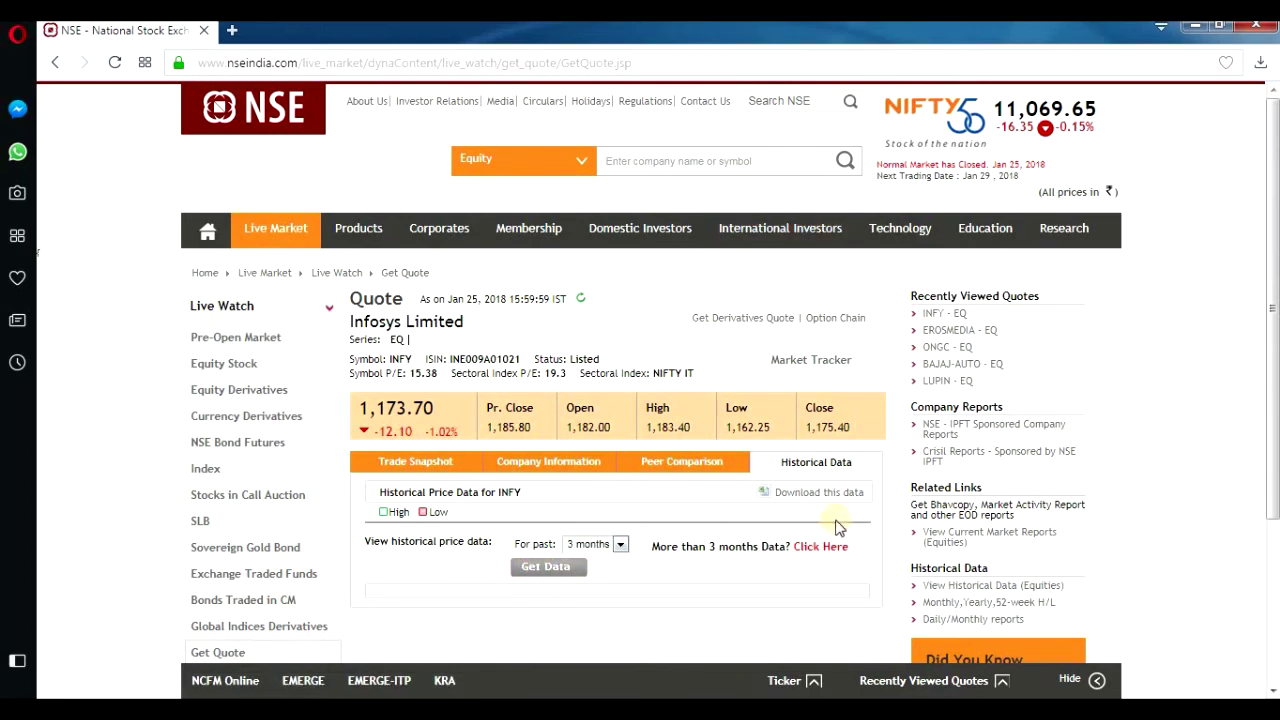
scroll(777, 486, "down", 3)
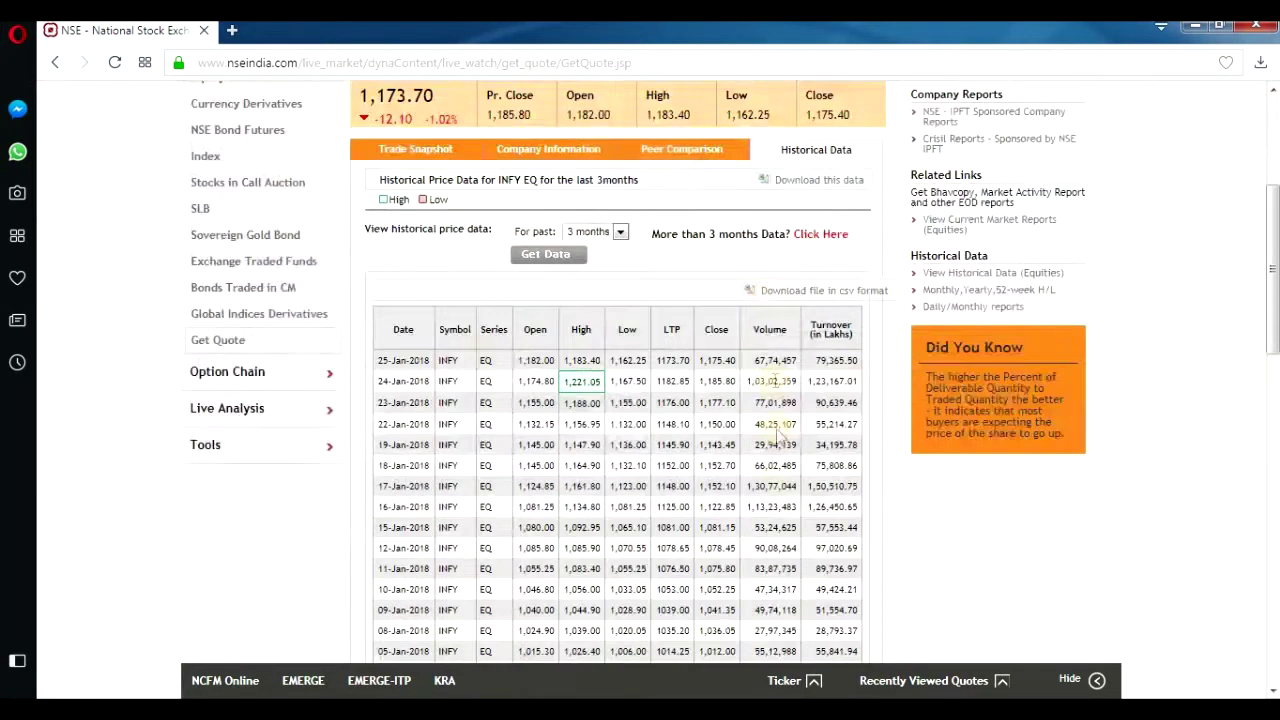
left_click(800, 300)
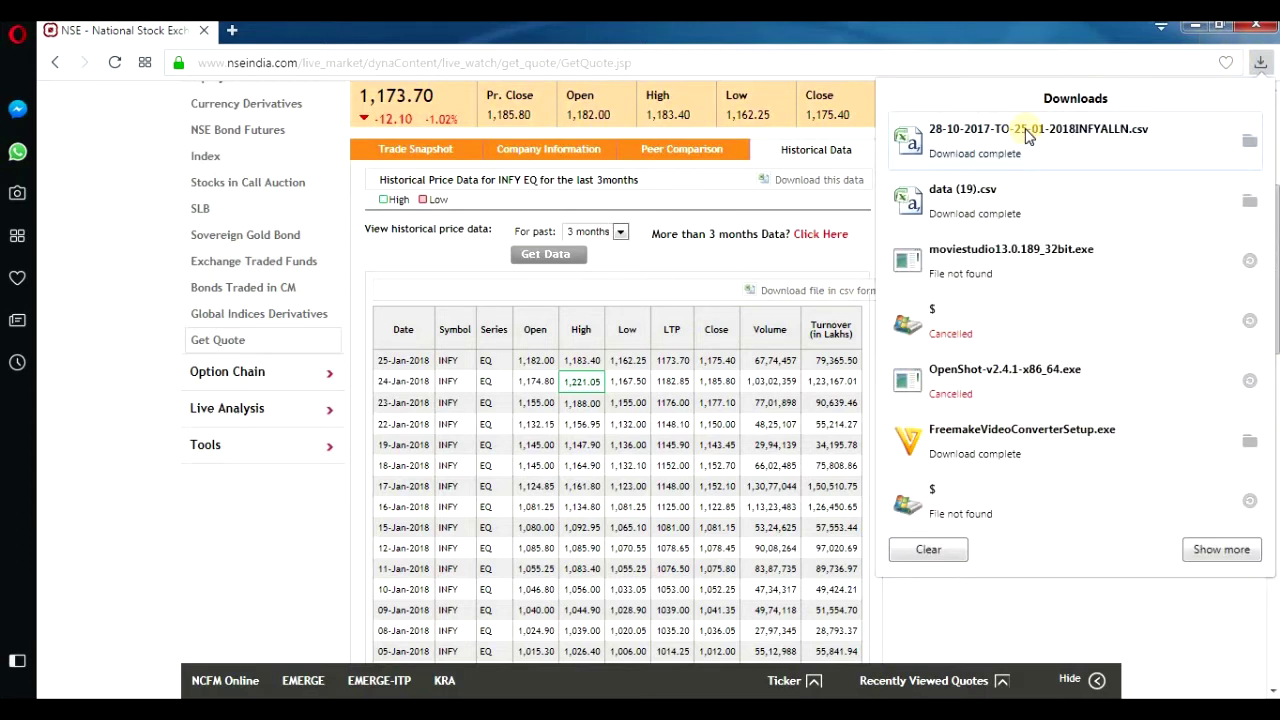
left_click(1028, 130)
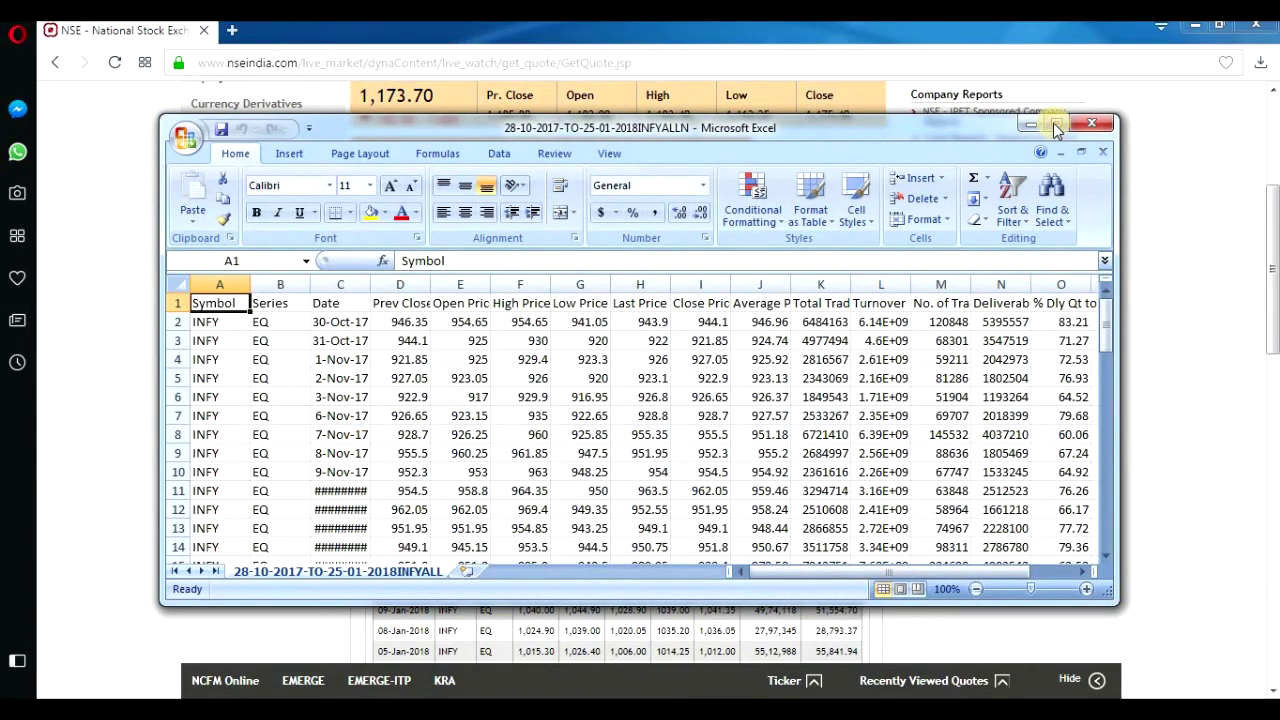
Step: Maximize Excel and delete the contents of the unneeded range J1:Q64
left_click(1056, 125)
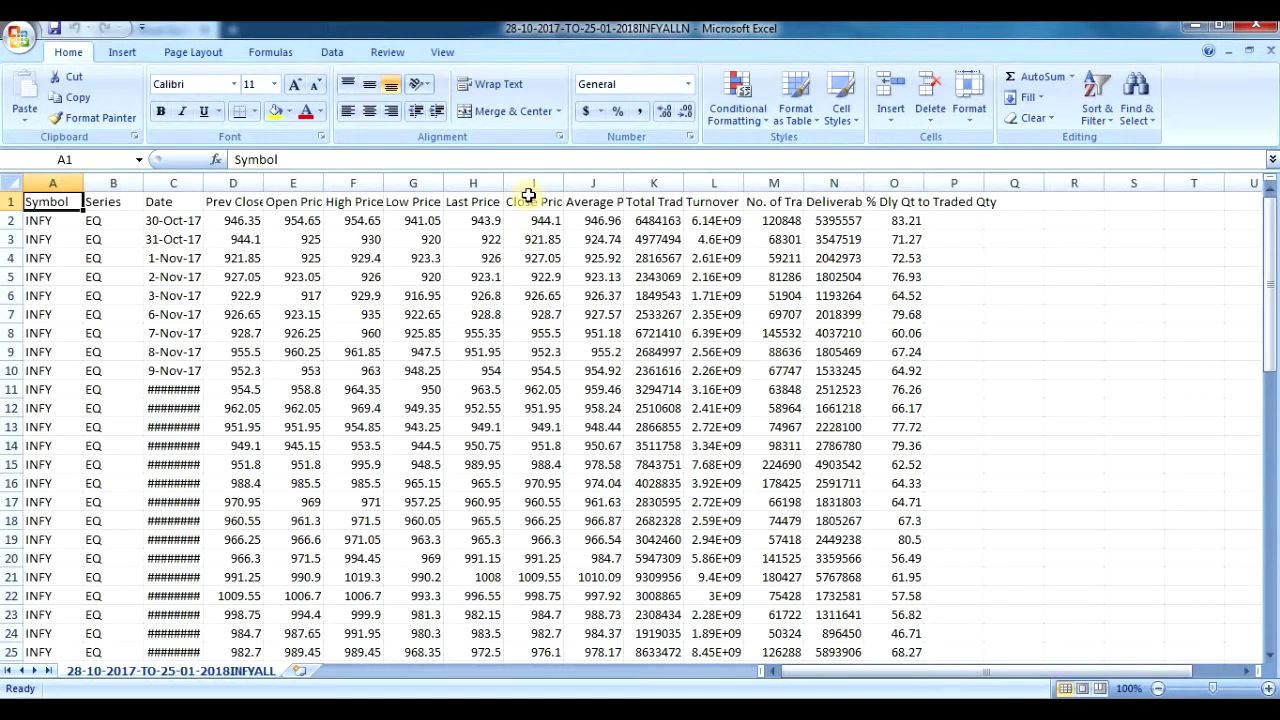
mouse_move(1010, 205)
left_mouse_down()
mouse_move(709, 220)
mouse_move(597, 672)
left_mouse_up()
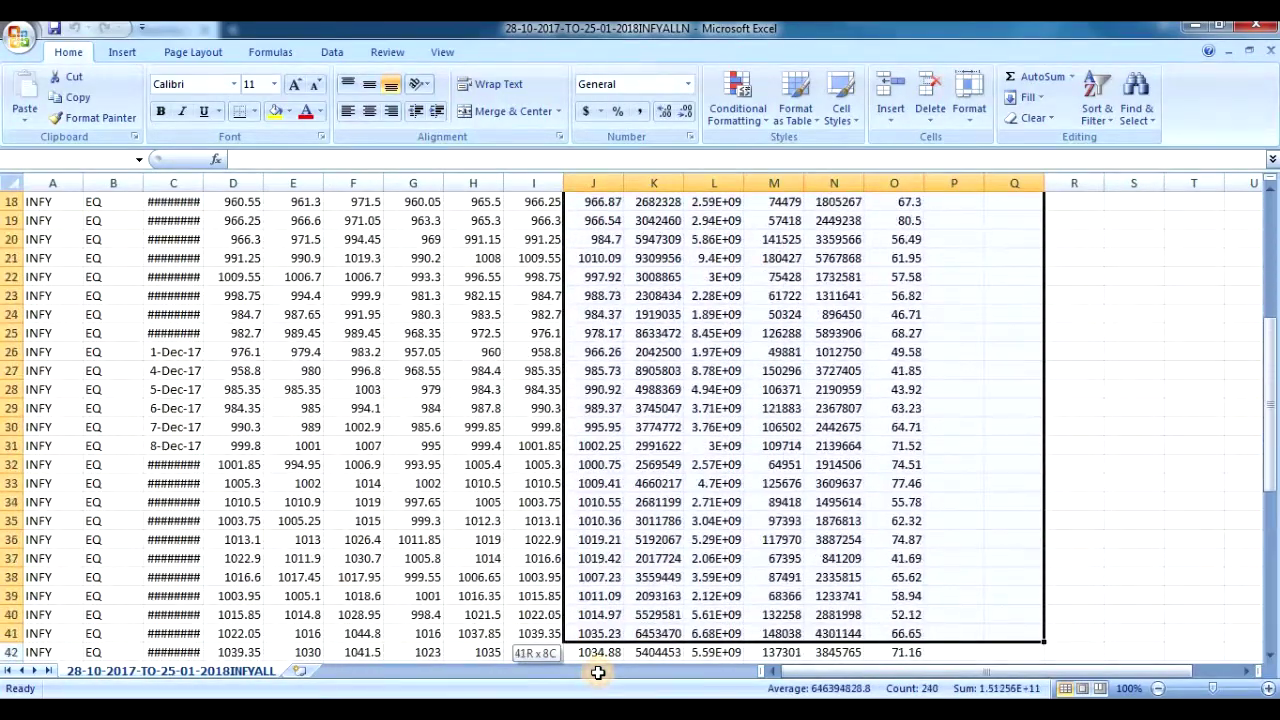
left_click_drag(597, 672, 593, 627)
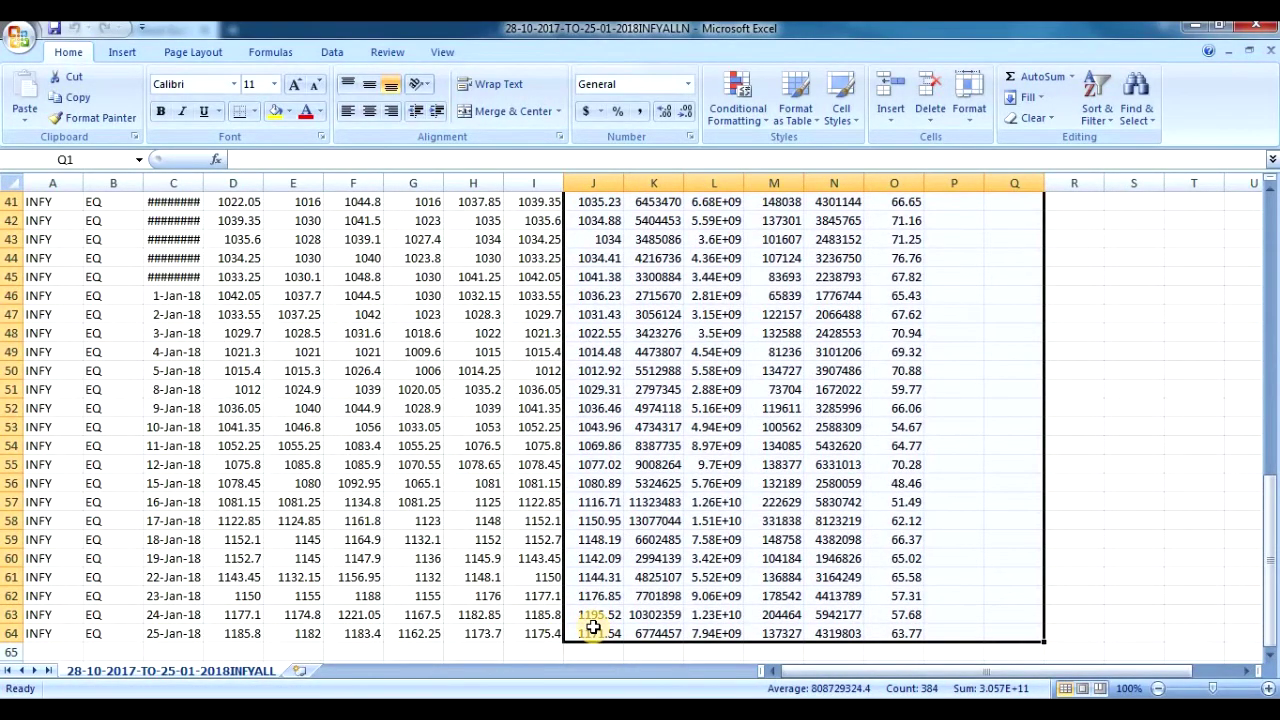
key("Delete")
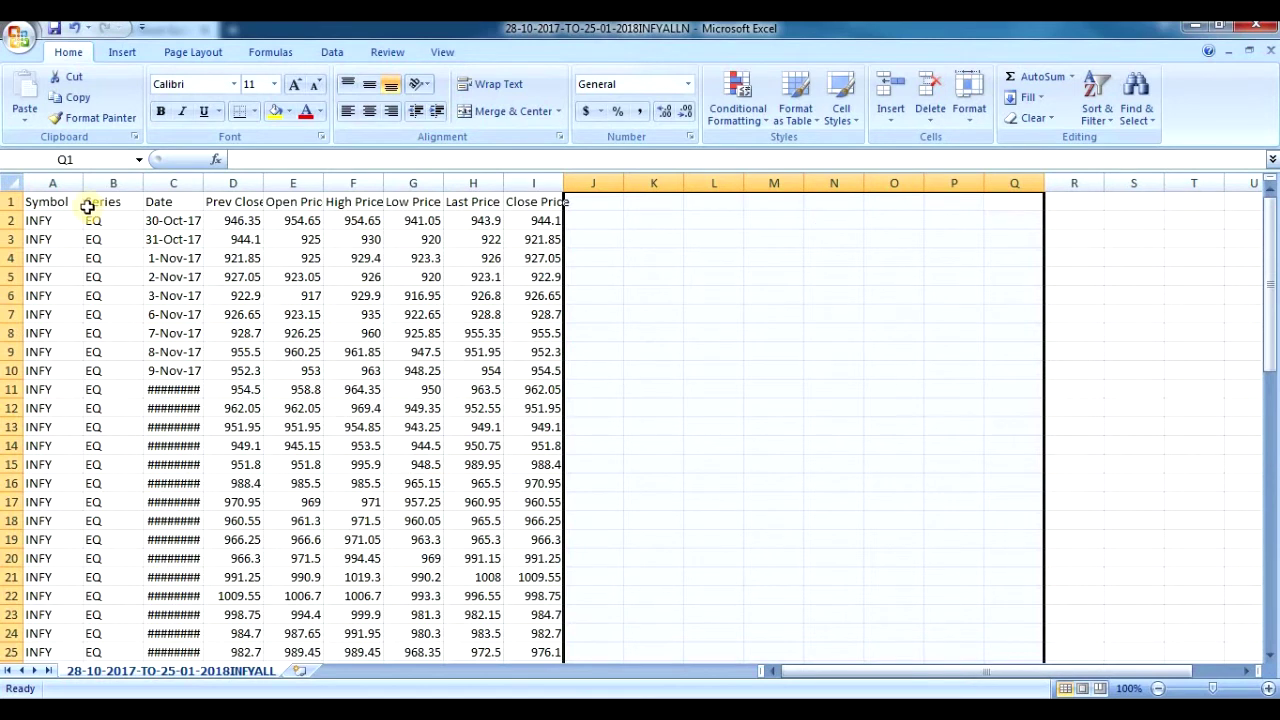
Step: Delete the contents of range B1:H64
mouse_move(90, 204)
left_mouse_down()
mouse_move(447, 434)
mouse_move(465, 683)
left_mouse_up()
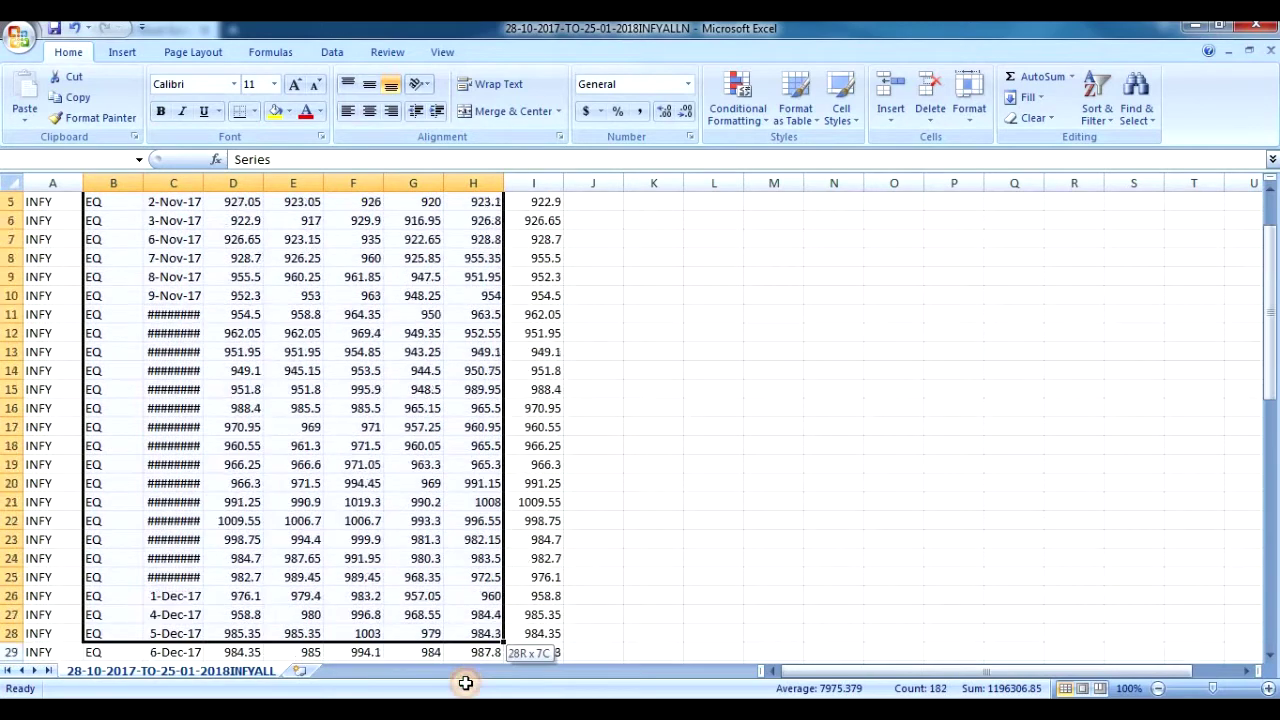
left_click_drag(465, 683, 454, 589)
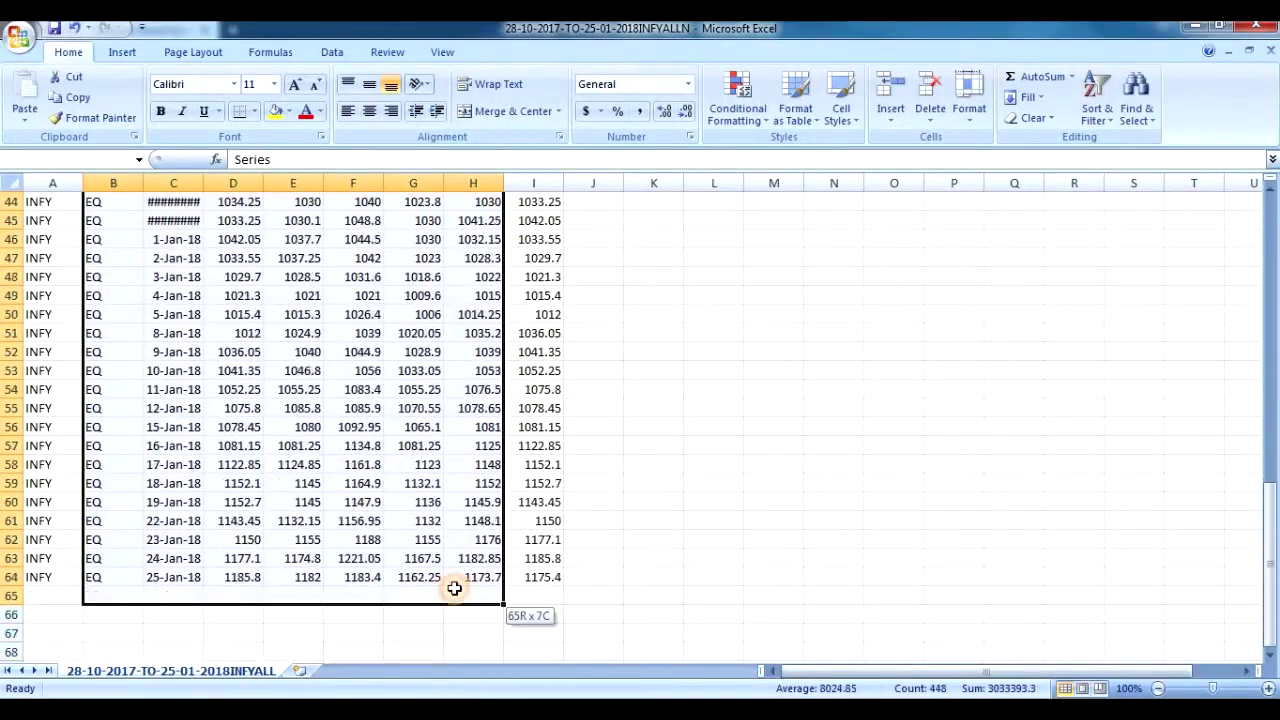
left_click_drag(454, 589, 449, 578)
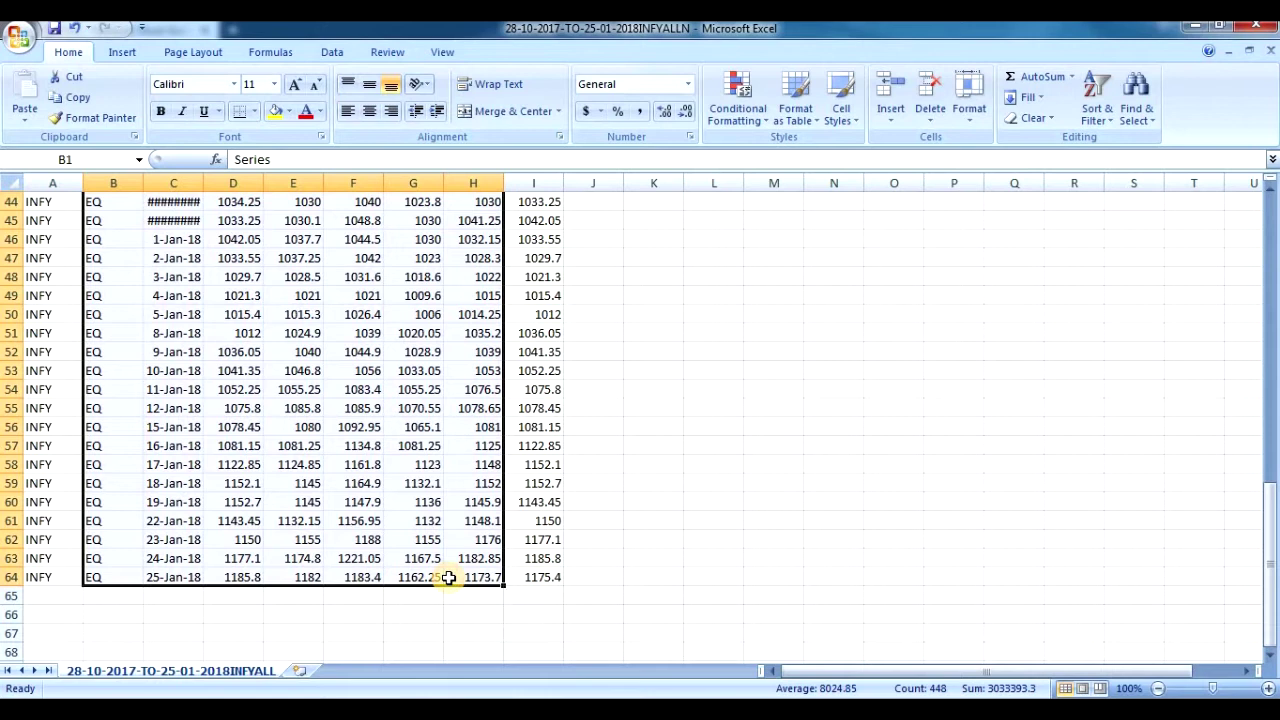
key("Delete")
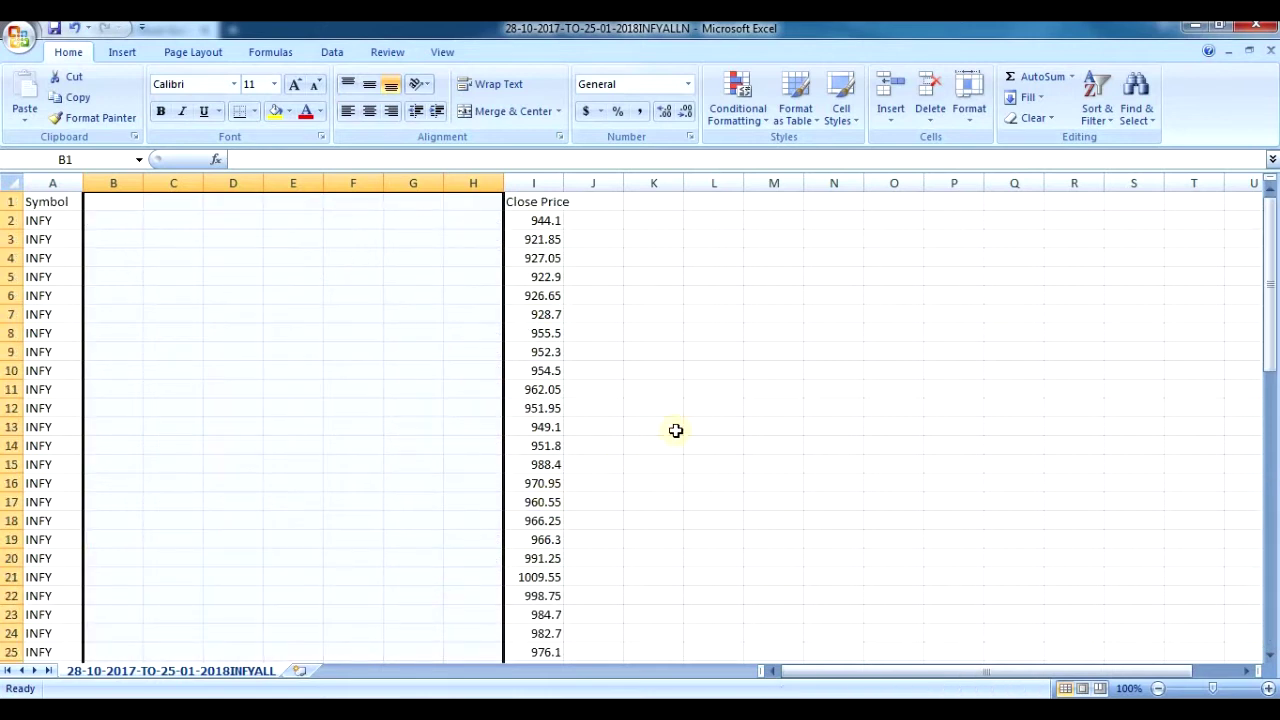
left_click(676, 430)
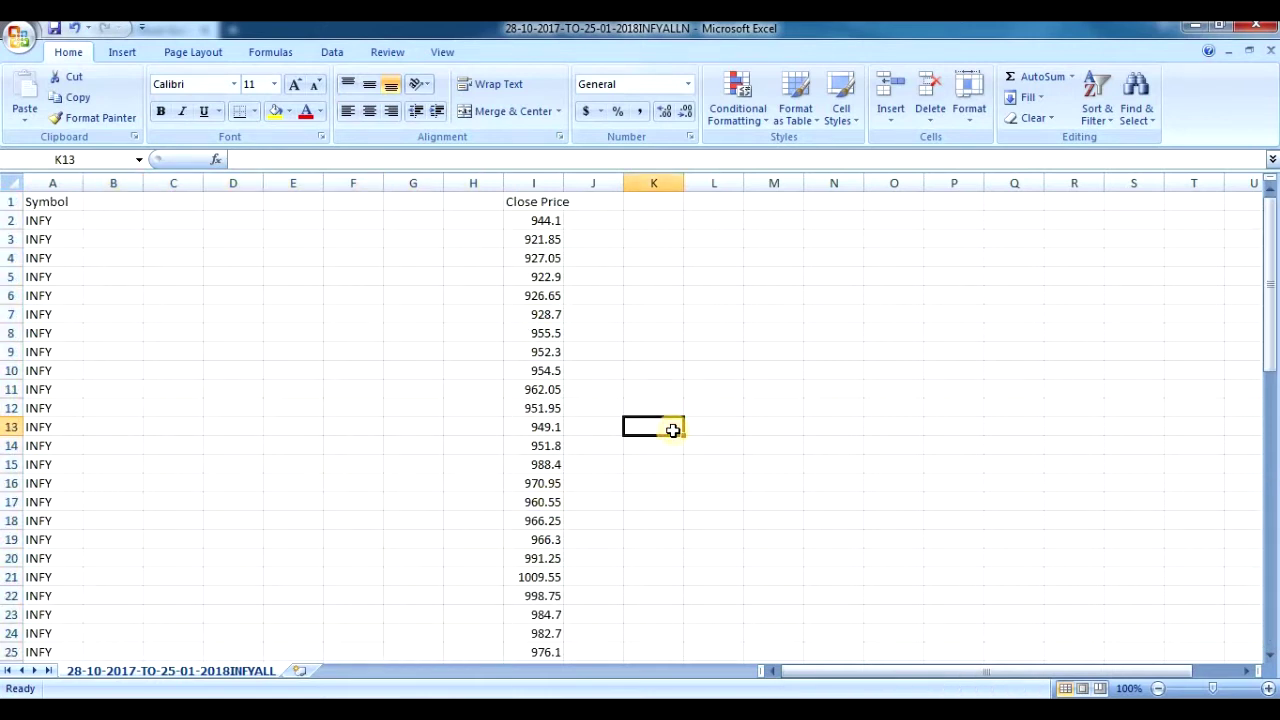
Step: Move the Close Price column from column I into column B starting at B1
left_click(517, 184)
left_click(515, 222)
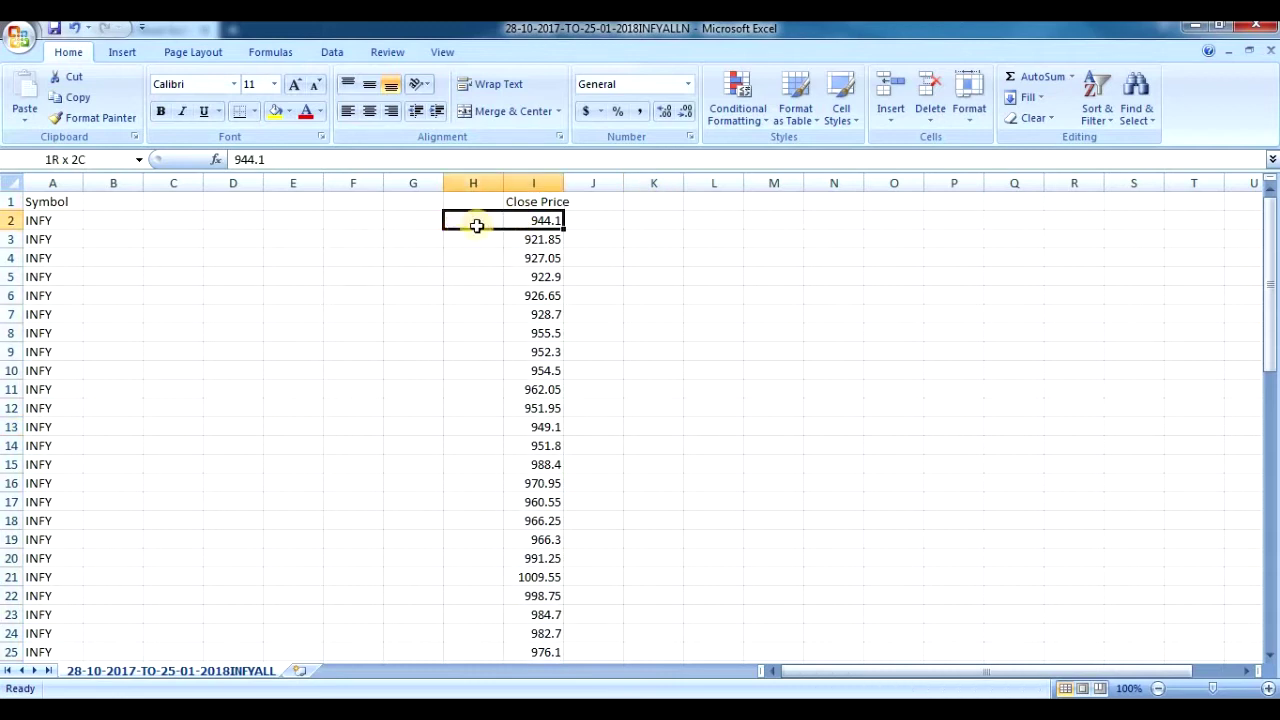
left_click(535, 200)
key("ctrl+shift+Down")
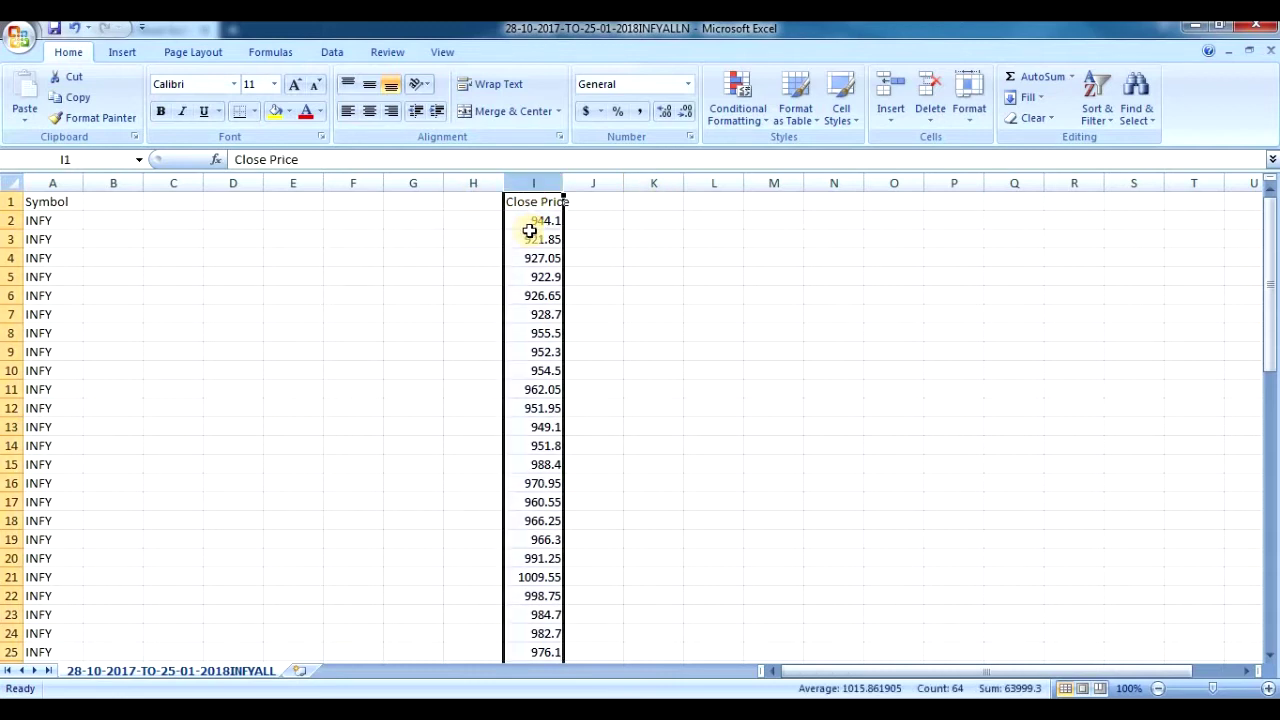
key("ctrl+c")
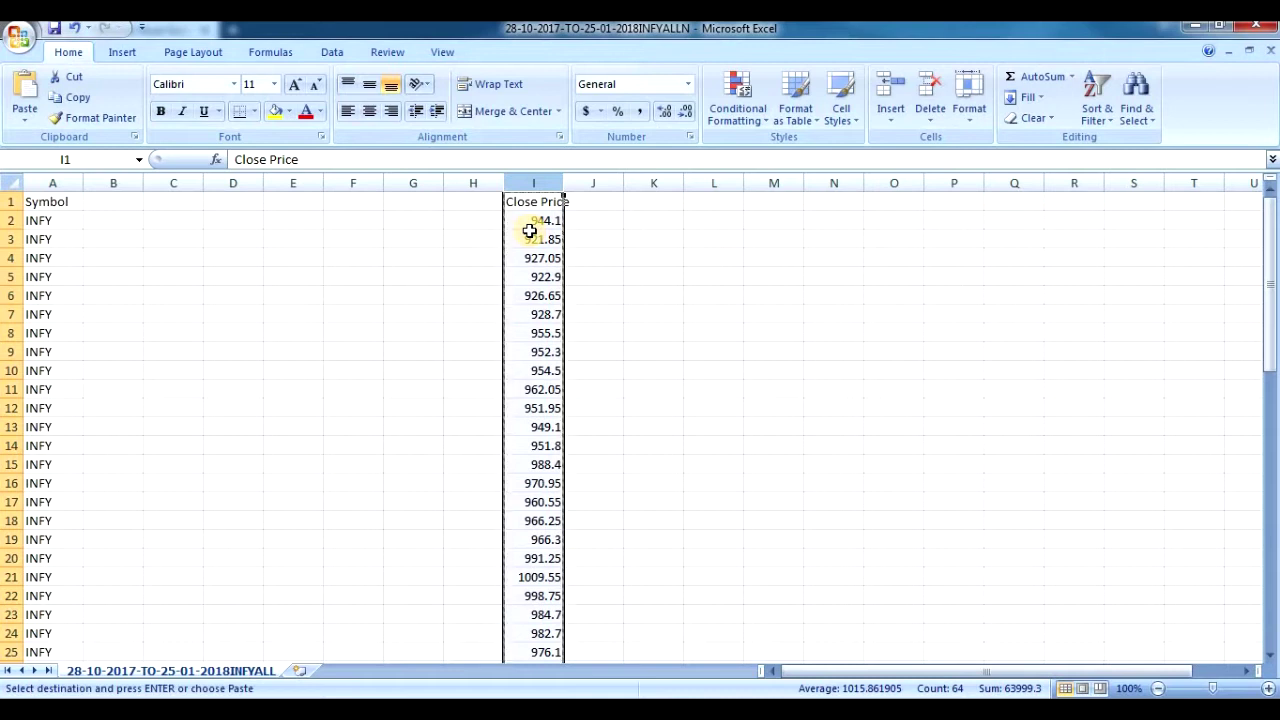
left_click(109, 202)
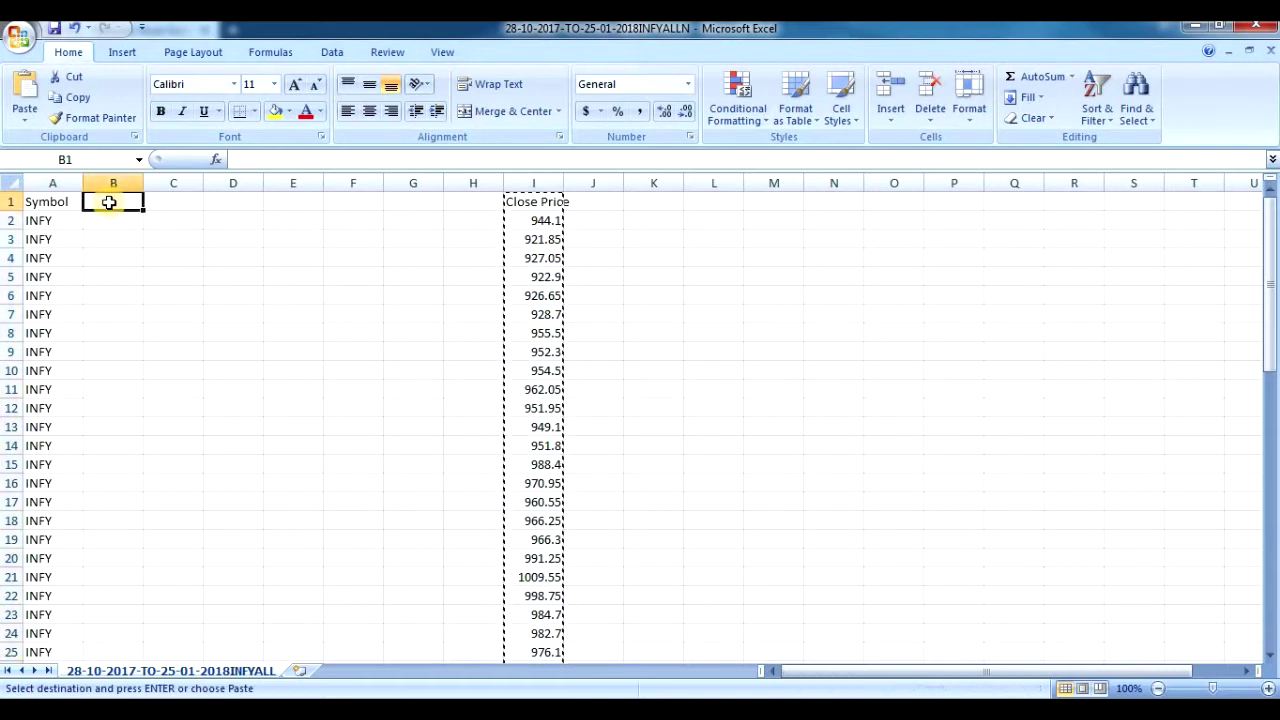
key("Return")
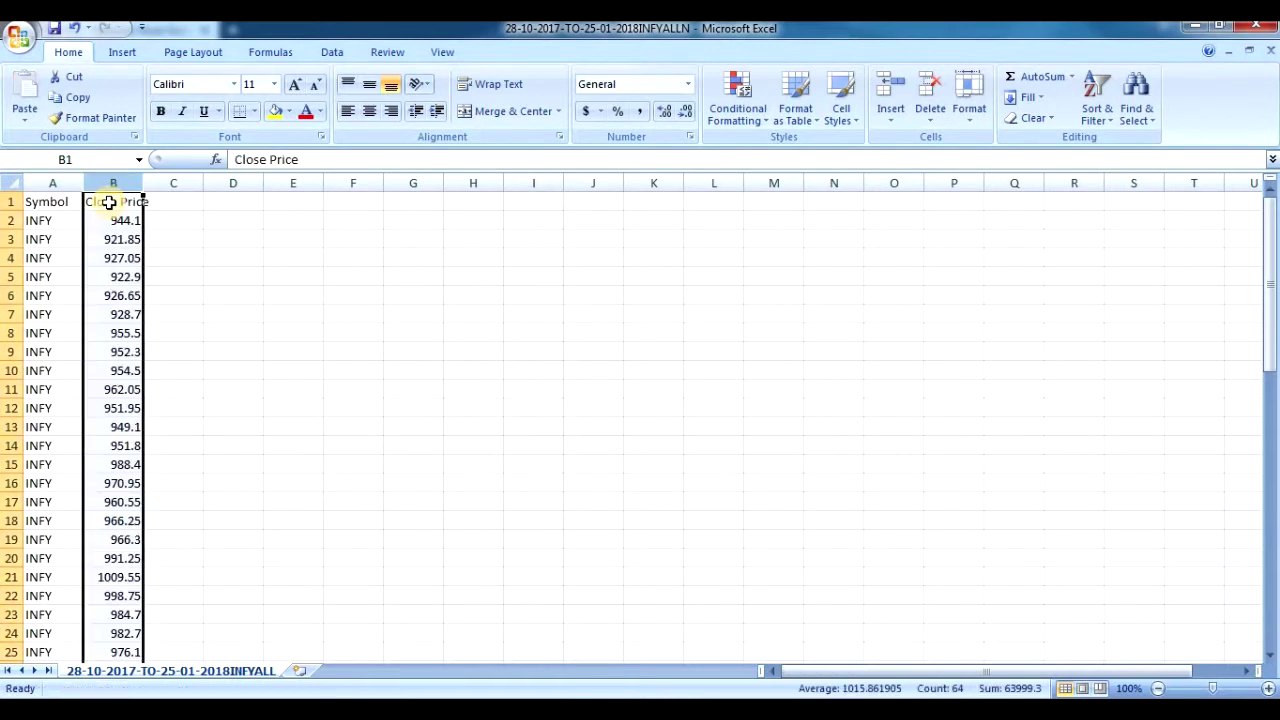
left_click(179, 224)
left_click(184, 240)
Step: Widen columns B and C and enter the heading 'daily return' in C1
left_click_drag(204, 184, 400, 189)
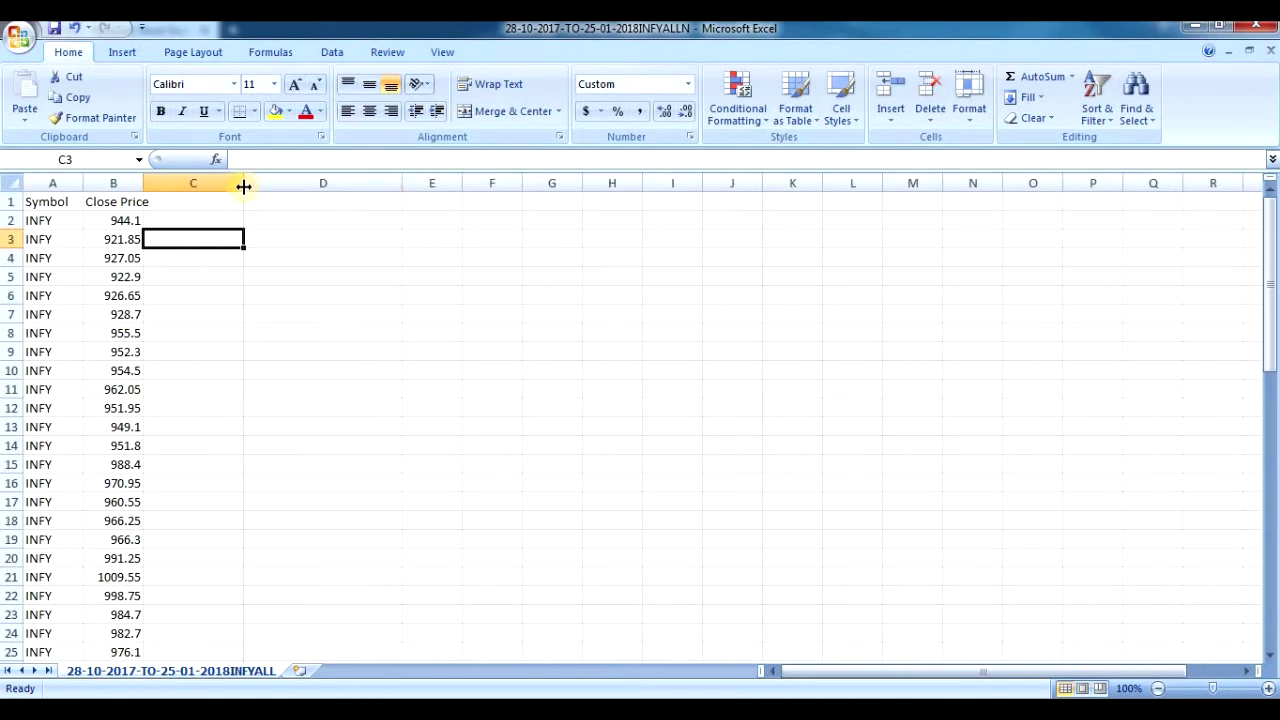
left_click_drag(250, 185, 264, 185)
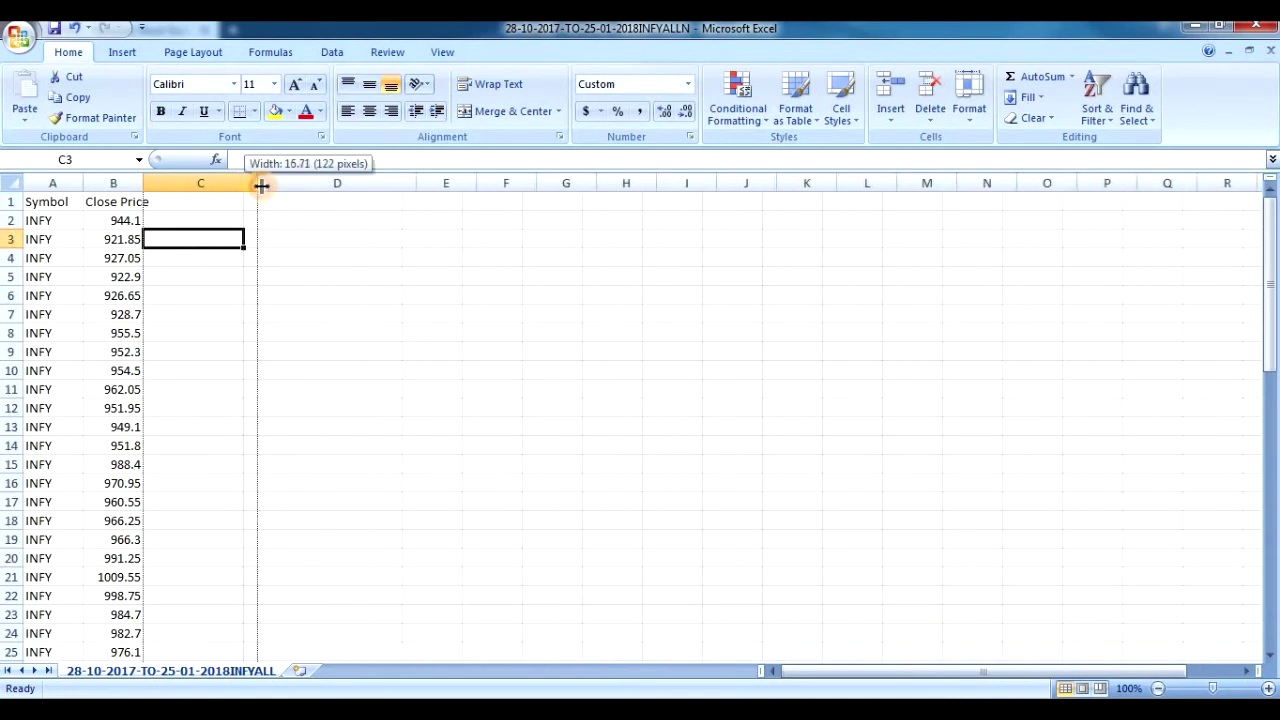
left_click(193, 203)
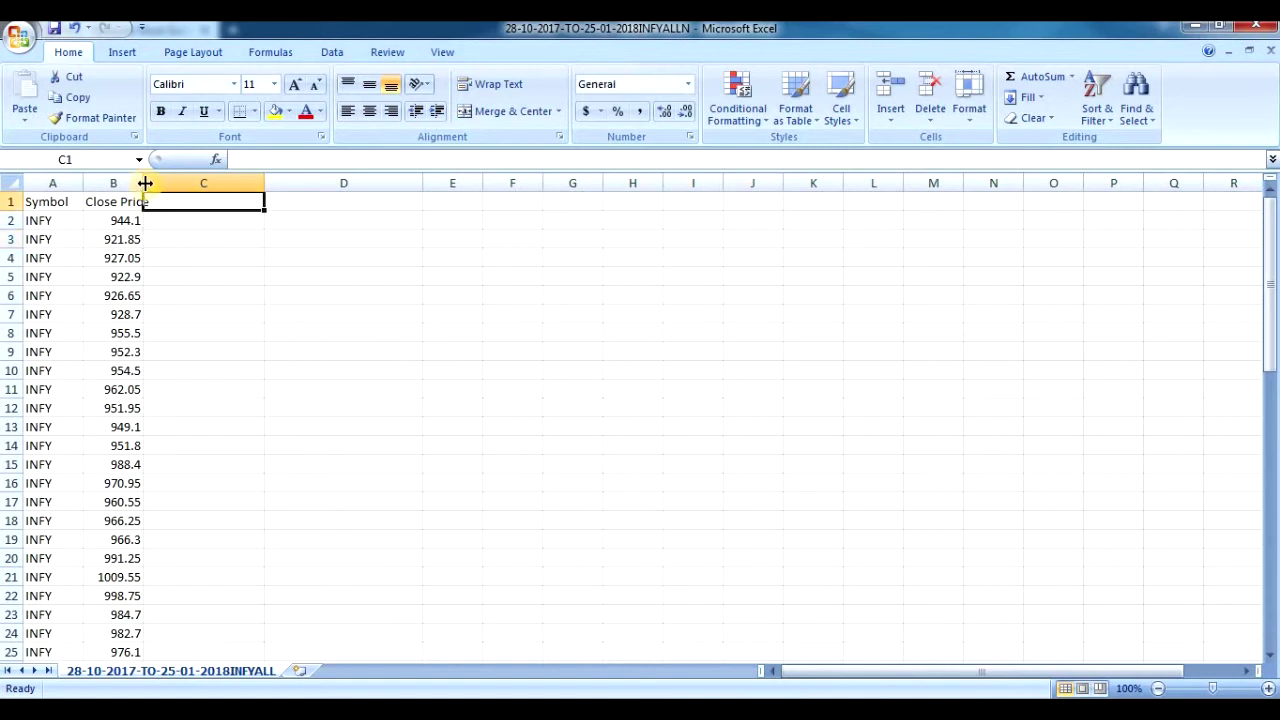
left_click_drag(143, 183, 151, 183)
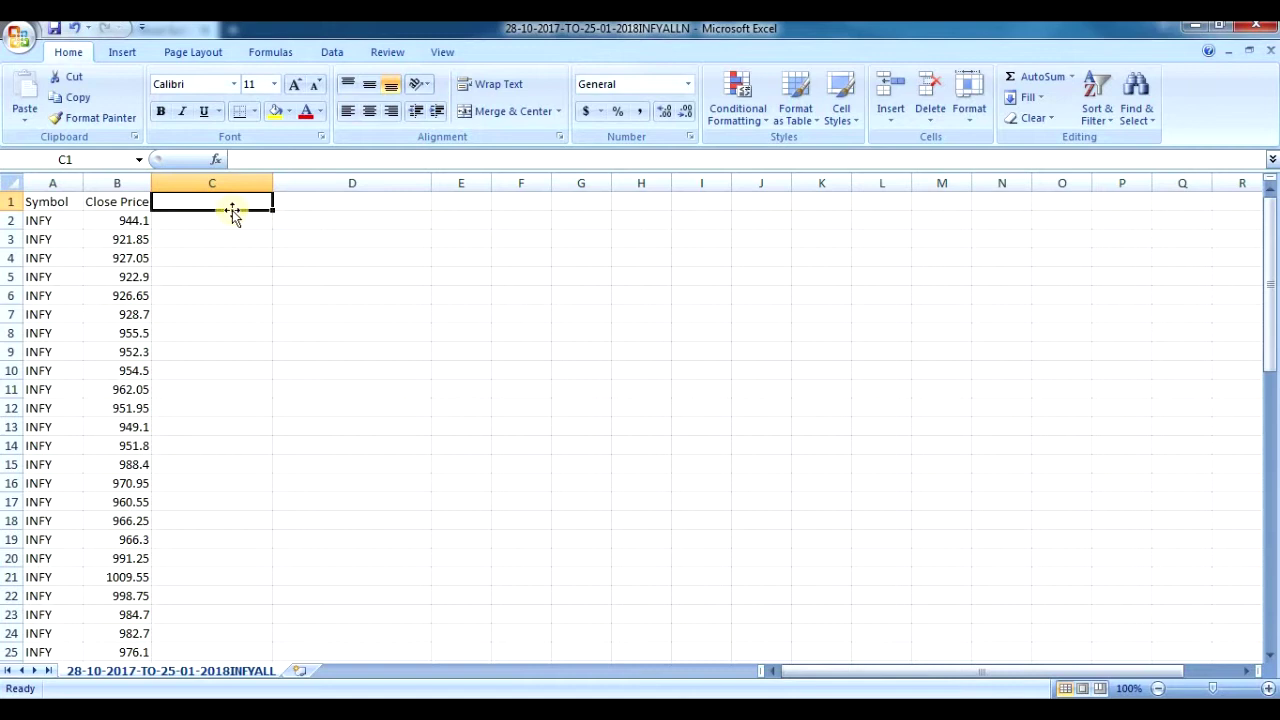
type("da")
type("ily ")
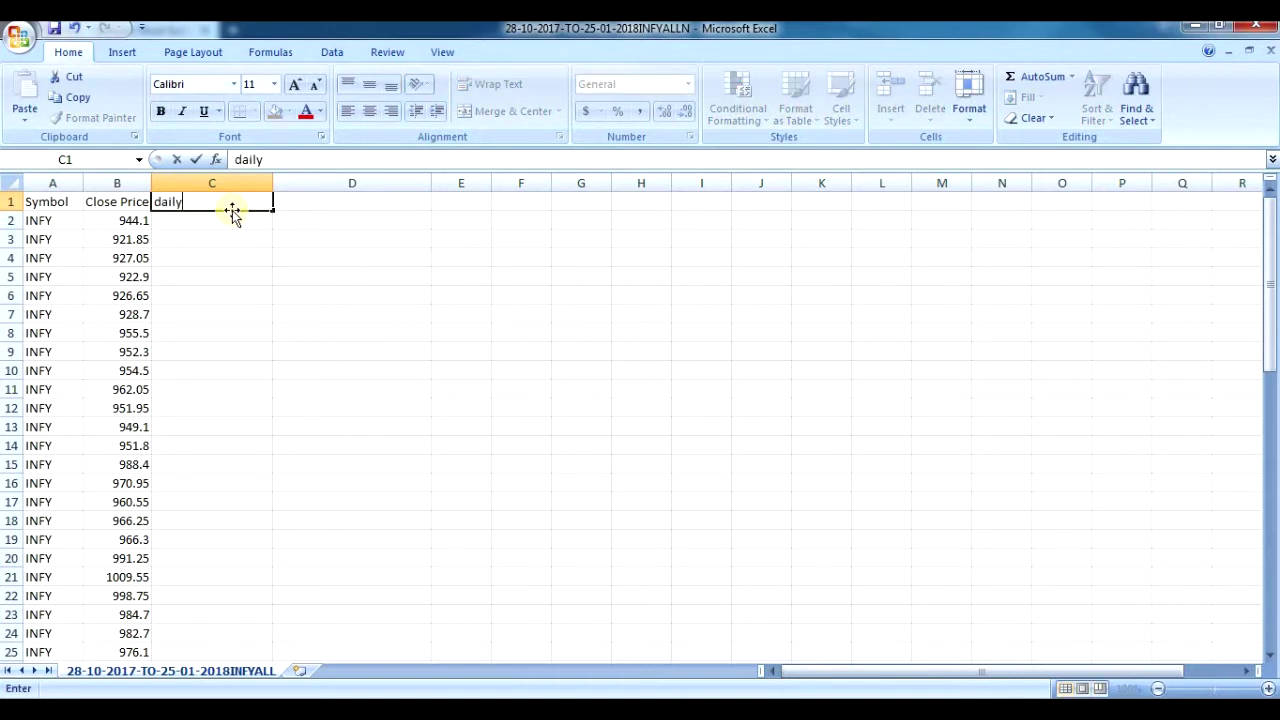
type("ret")
type("ur")
type("n")
left_click(213, 265)
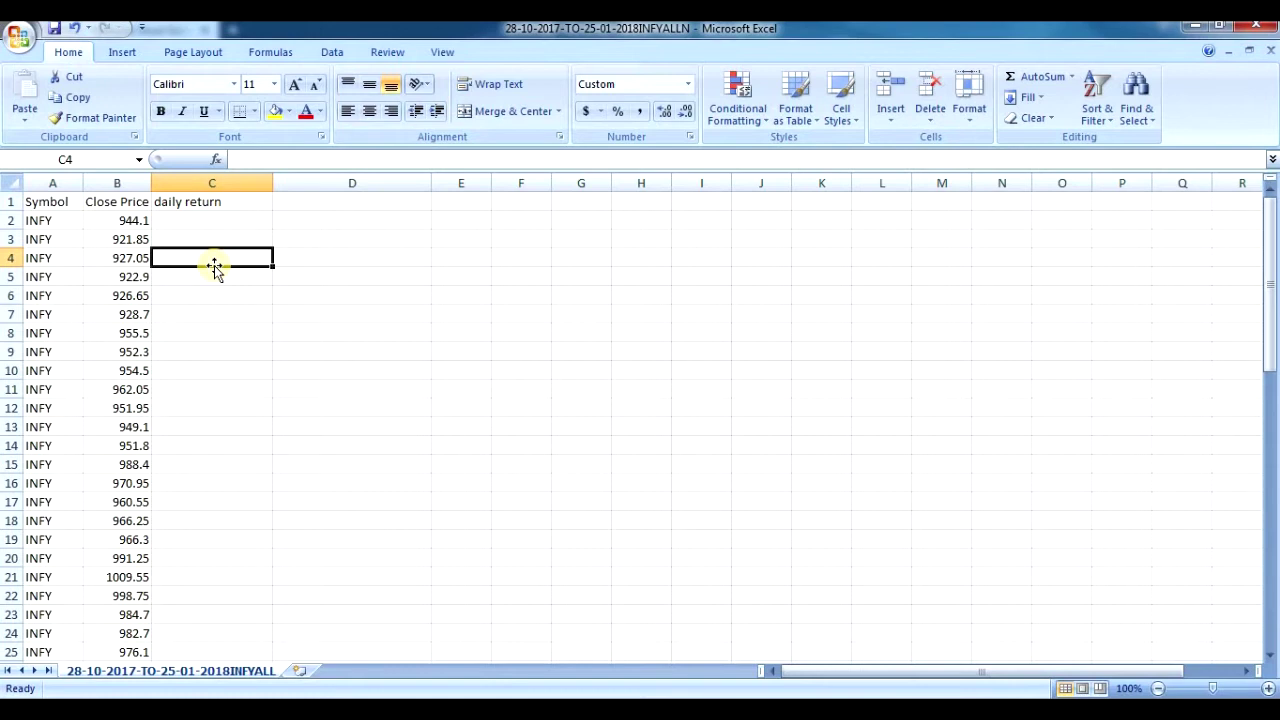
Step: Enter =b2/b3-1 in C4, then revise it to =(B2/B3)-1
type("=")
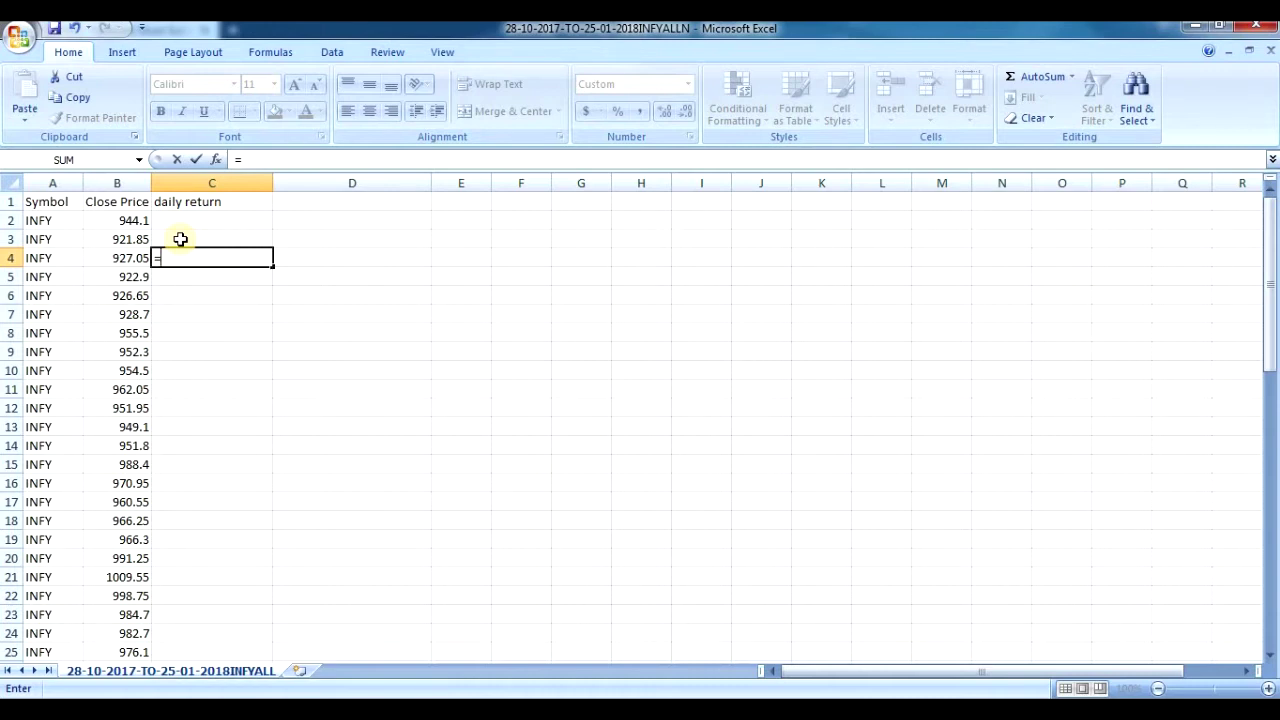
type("b")
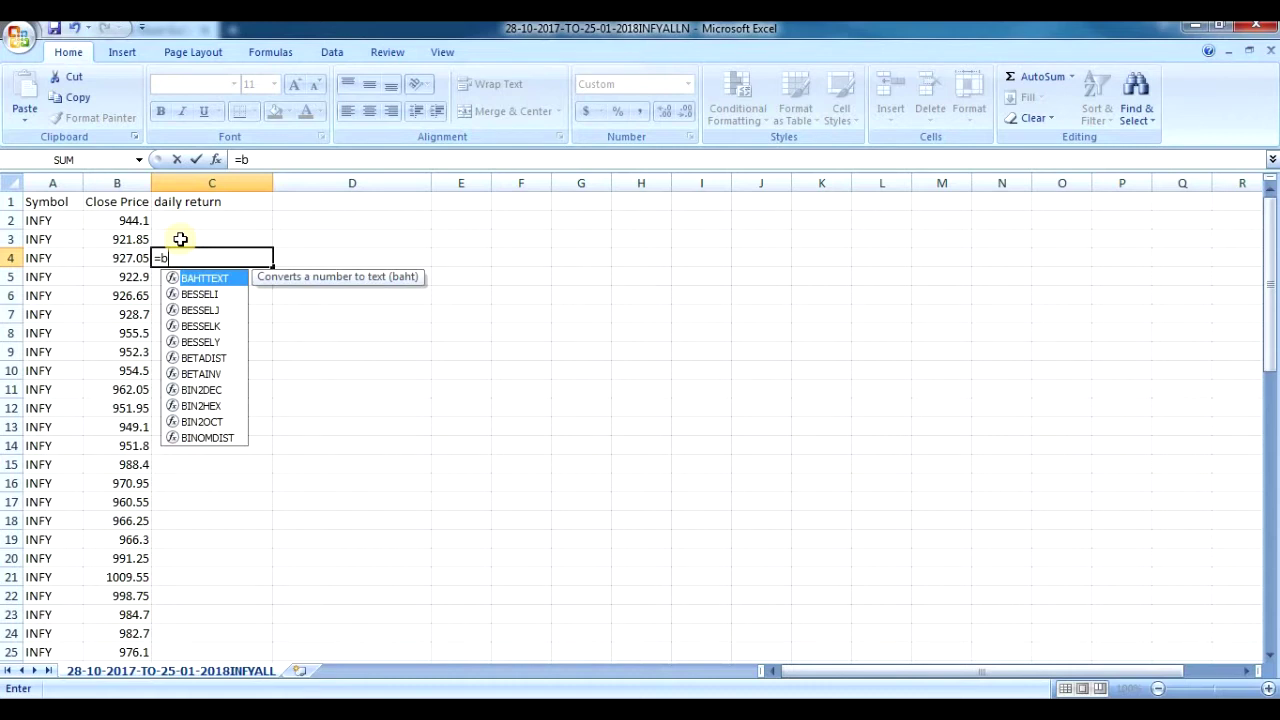
type("2/")
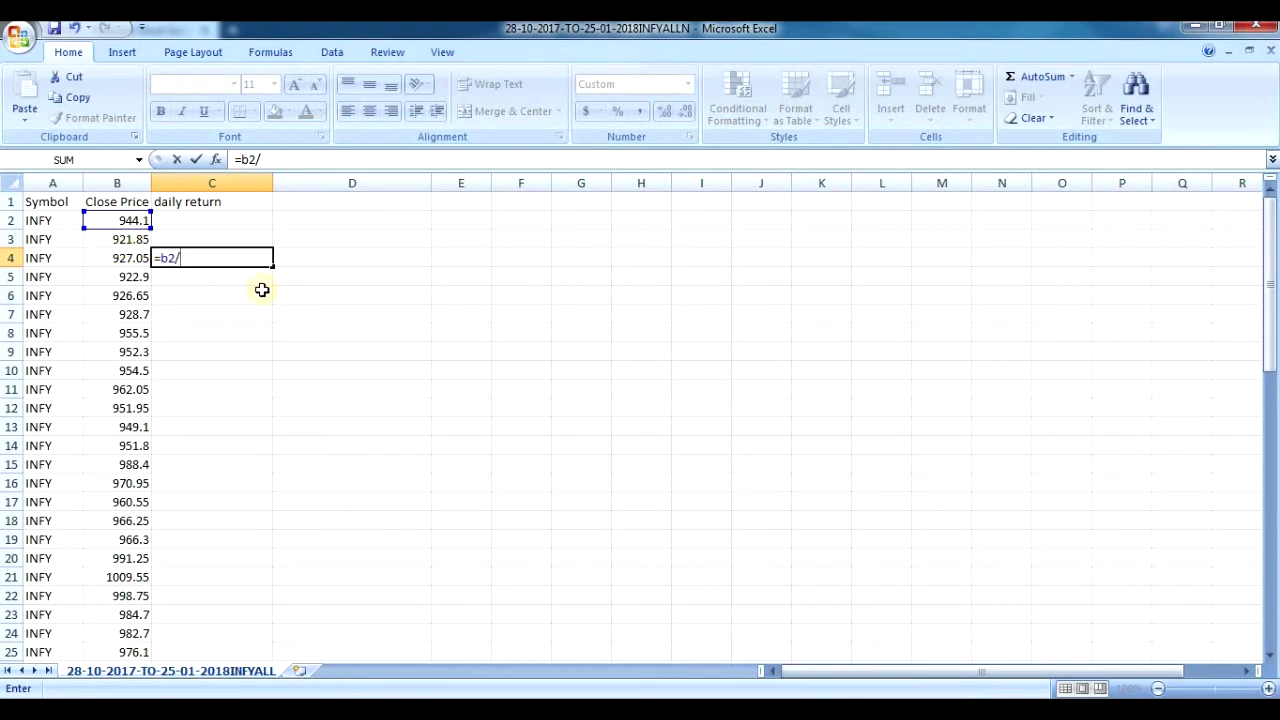
type("b")
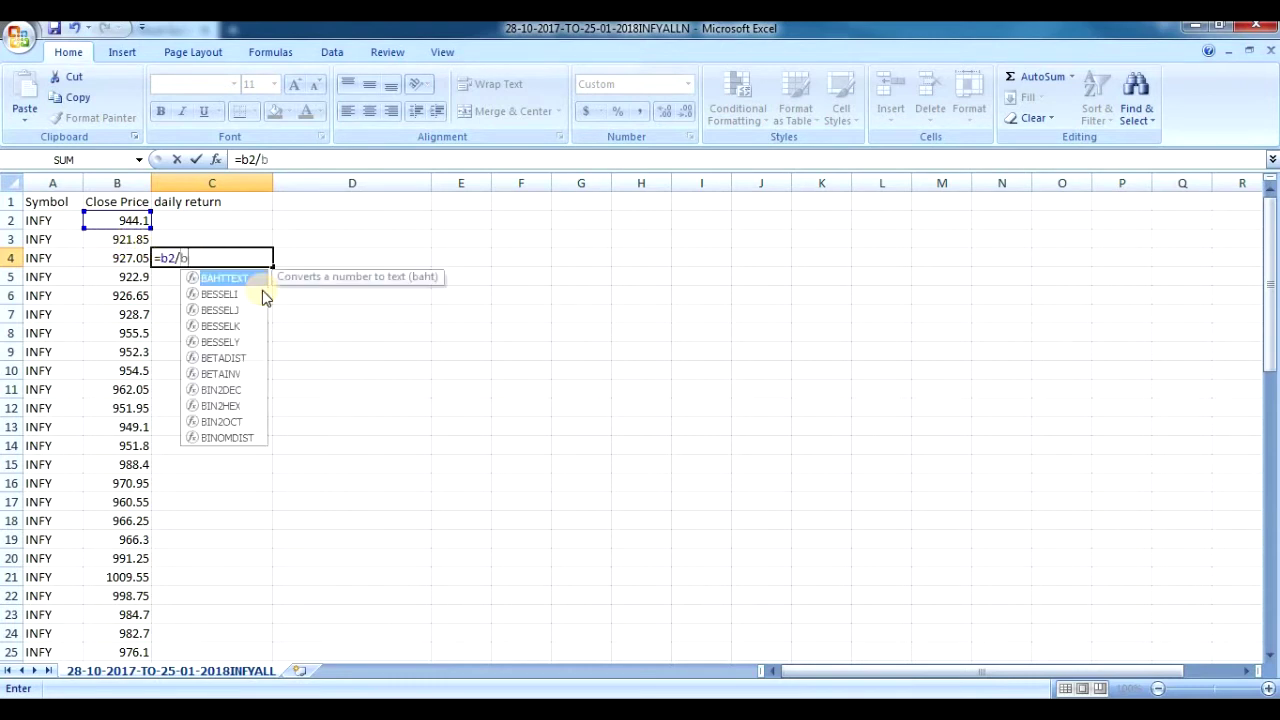
type("3-")
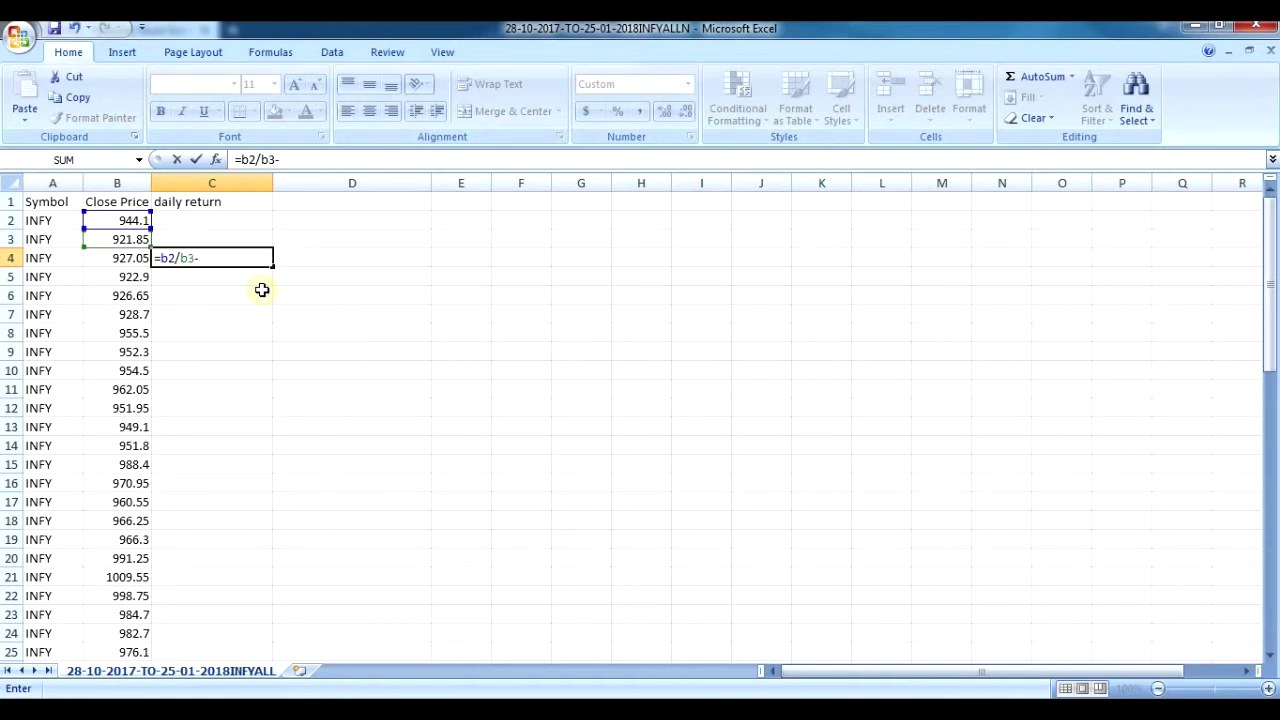
type("1")
key("Return")
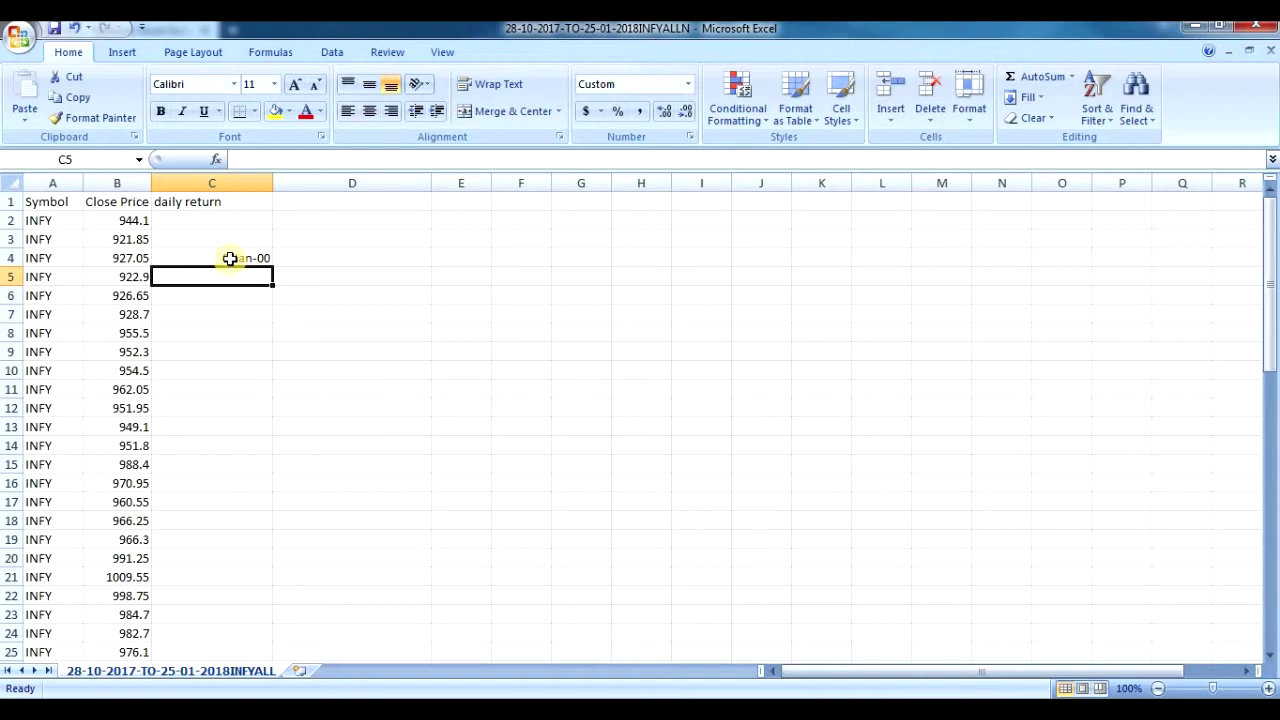
left_click(230, 259)
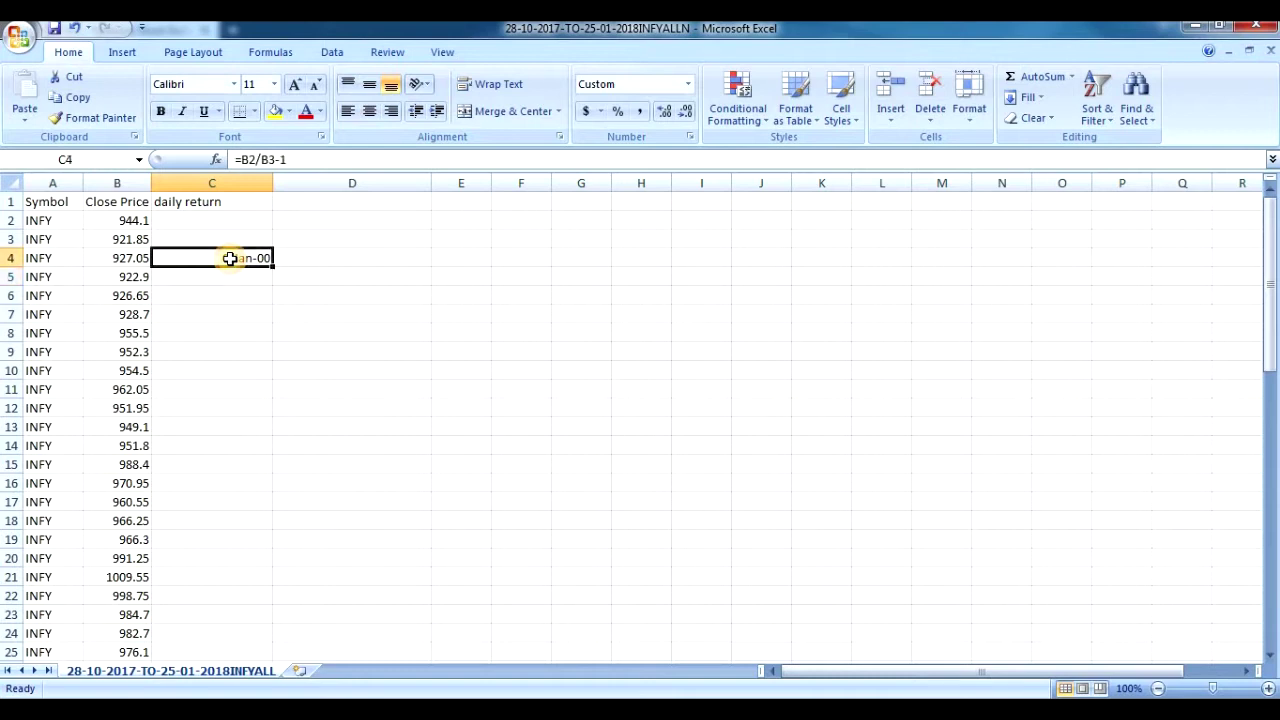
left_click(249, 163)
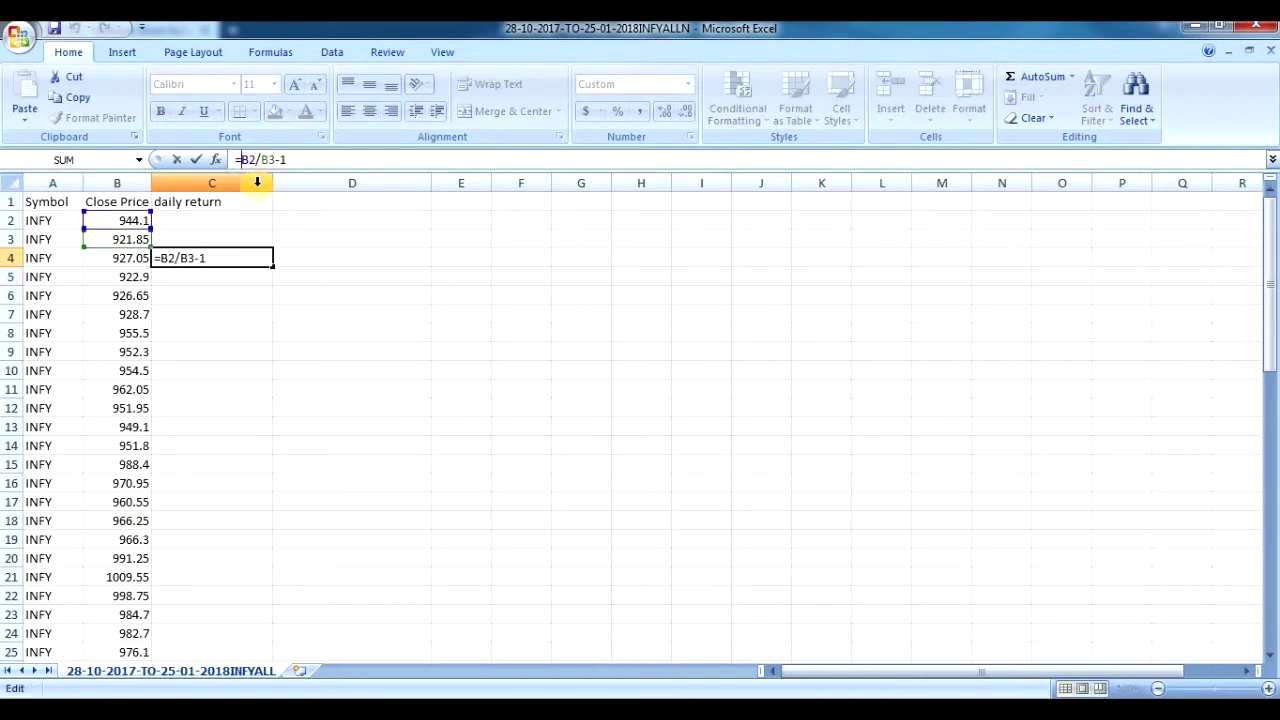
type("(")
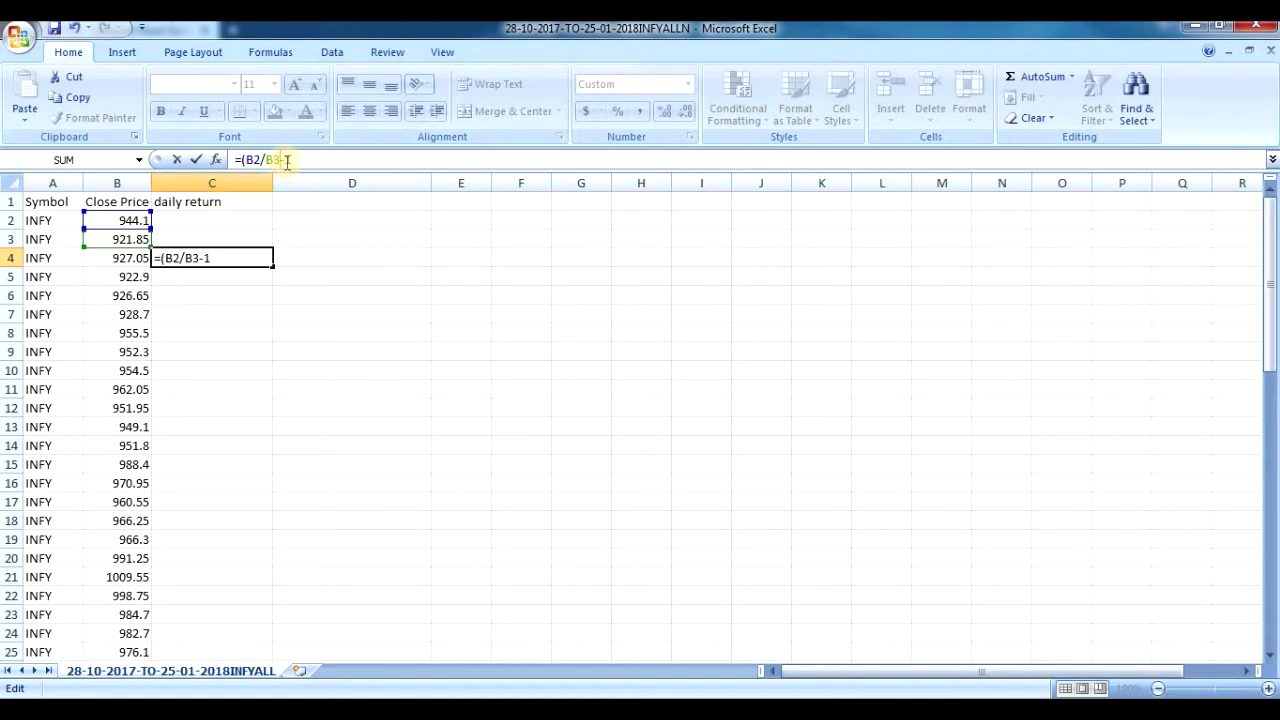
type(")")
key("Return")
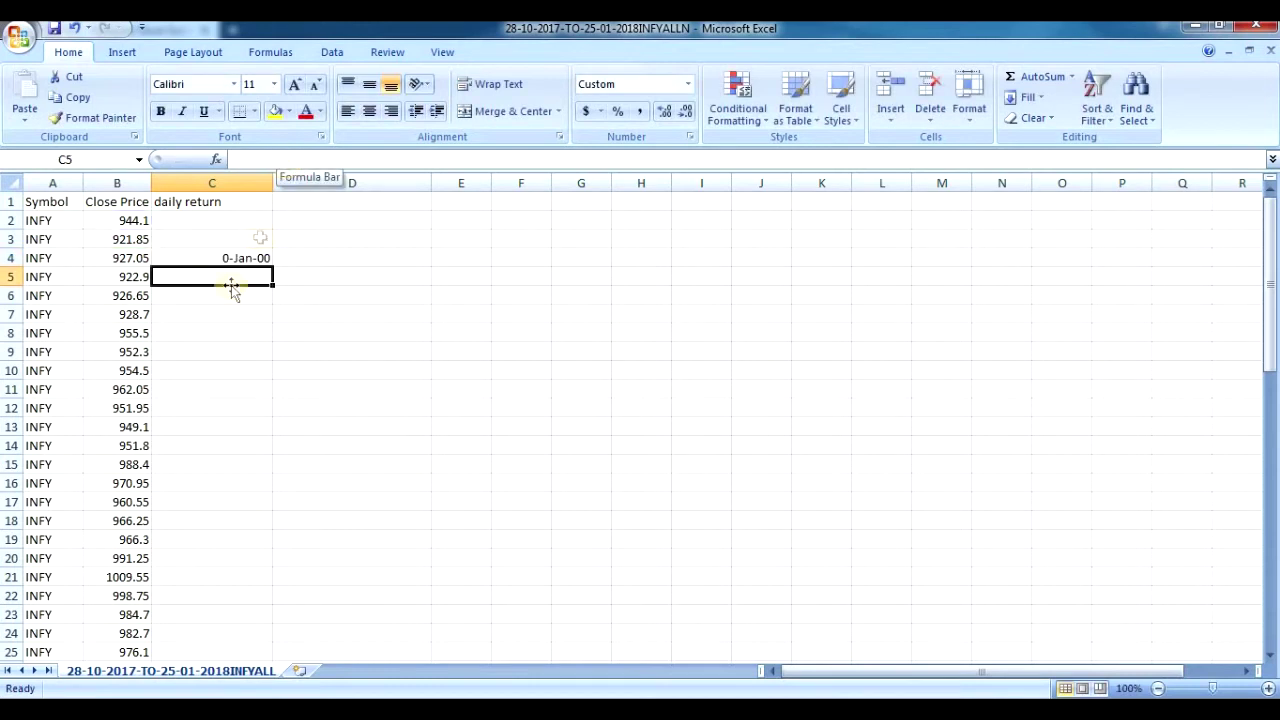
left_click(234, 257)
right_click(236, 258)
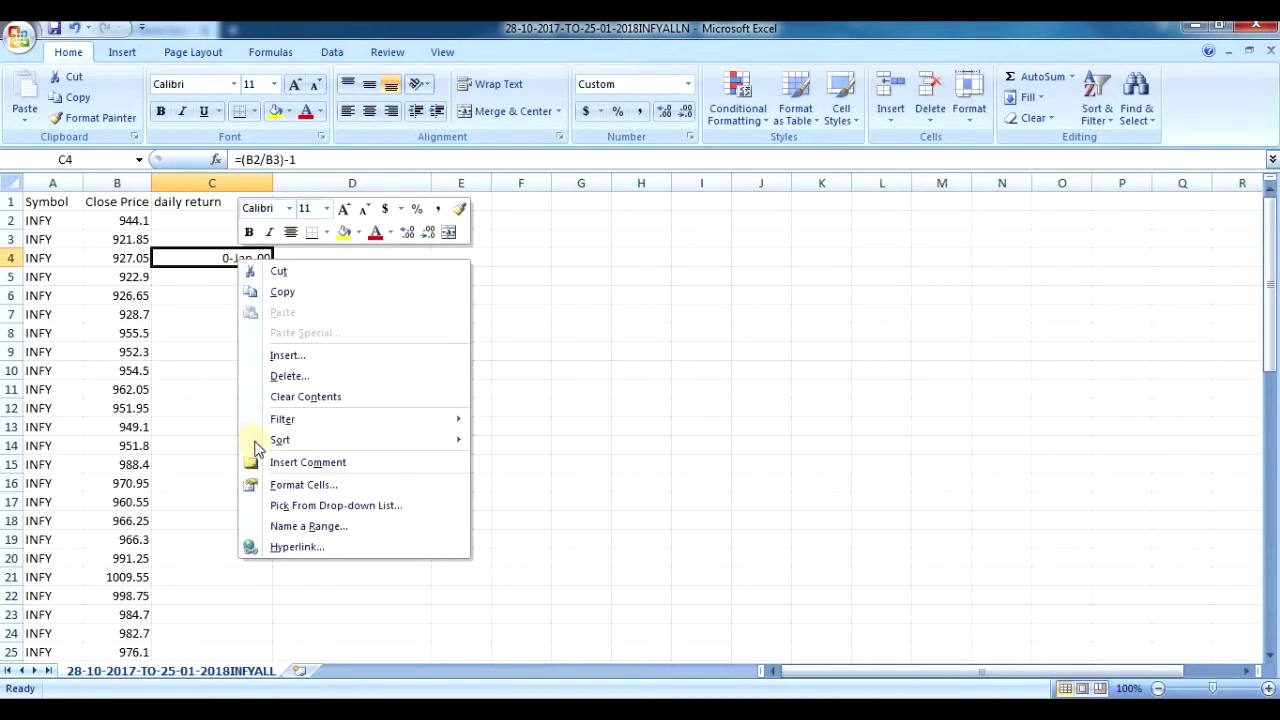
Step: Delete cell C4 and re-enter =B2/B3-1 so it shows 0.024136248
left_click(289, 376)
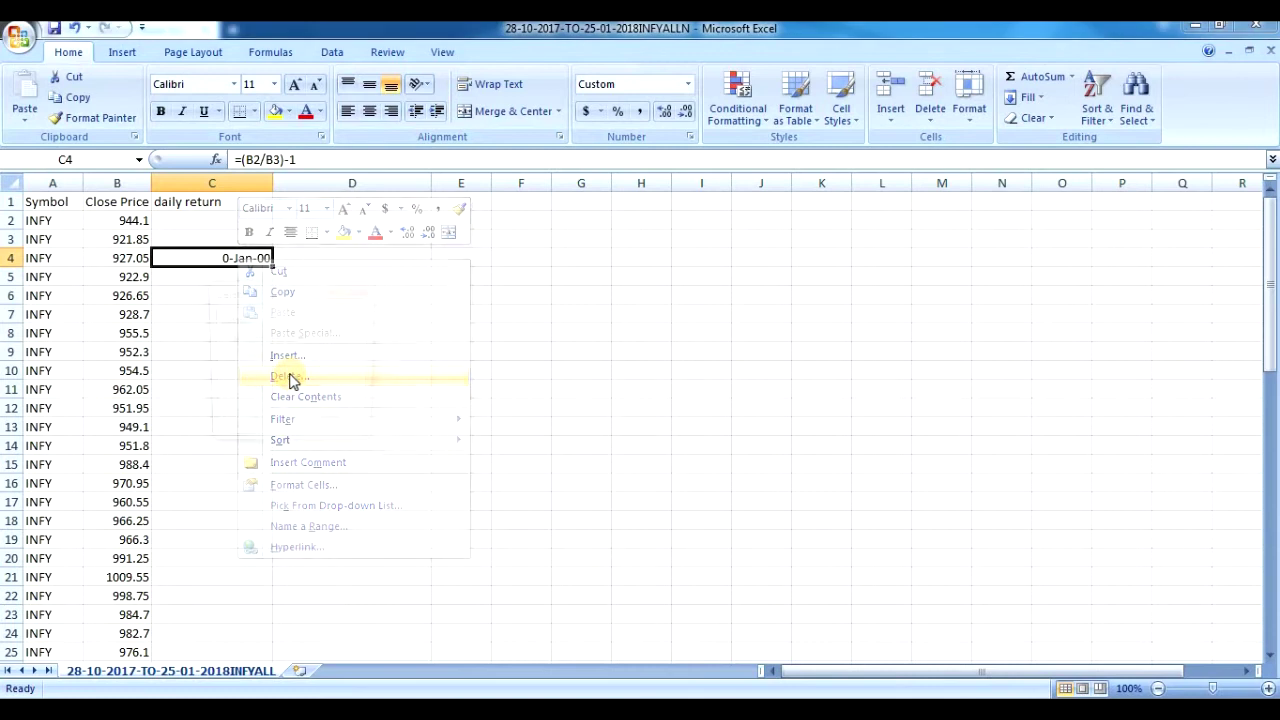
left_click(248, 427)
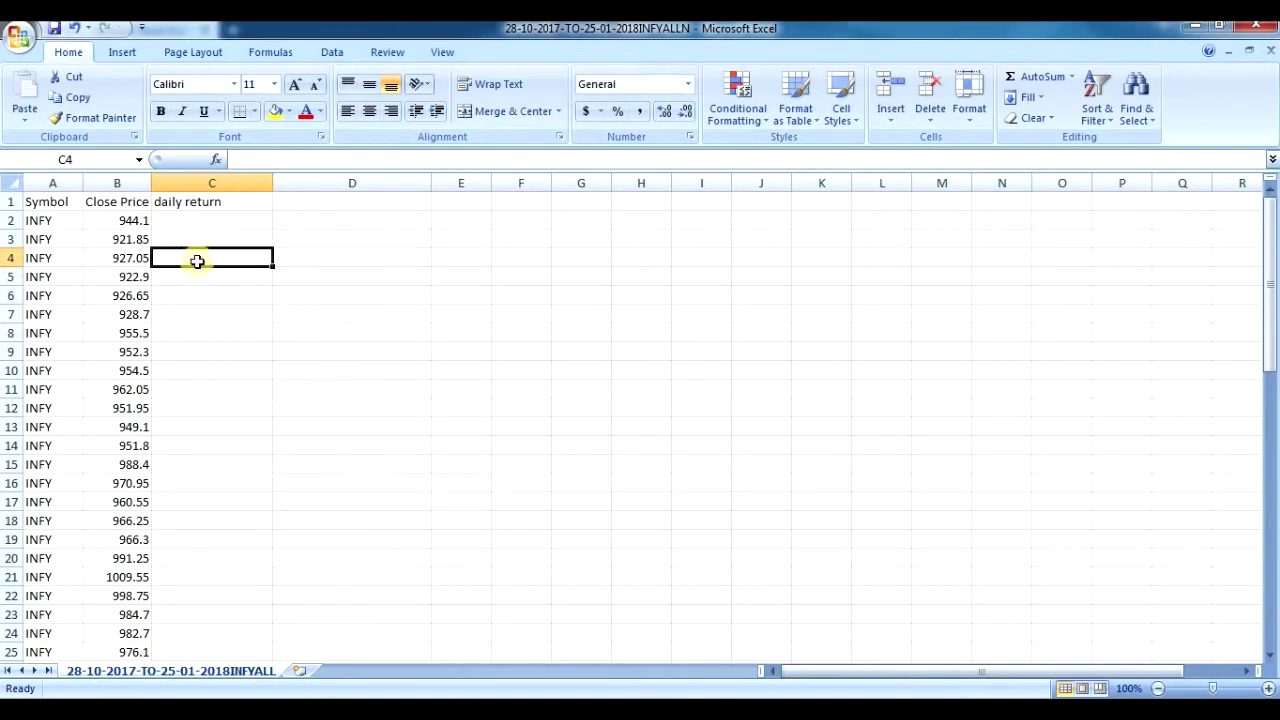
type("=")
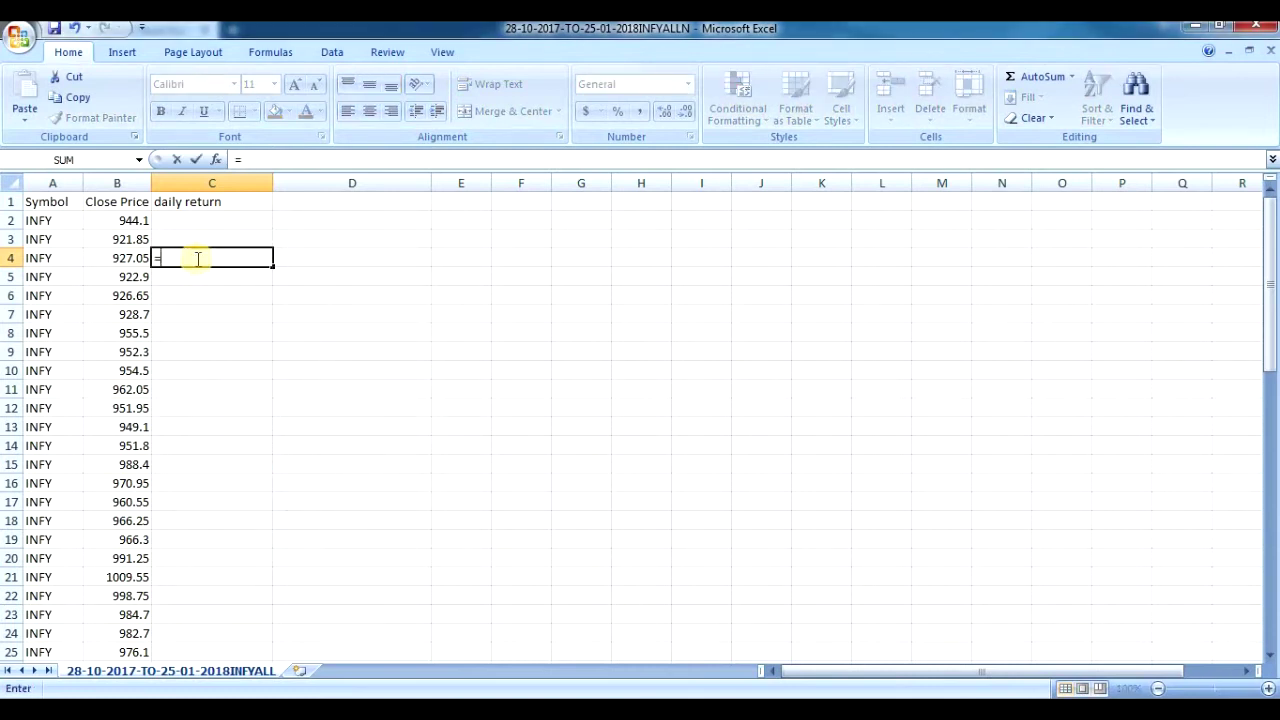
type("b2")
type("/")
type("b3")
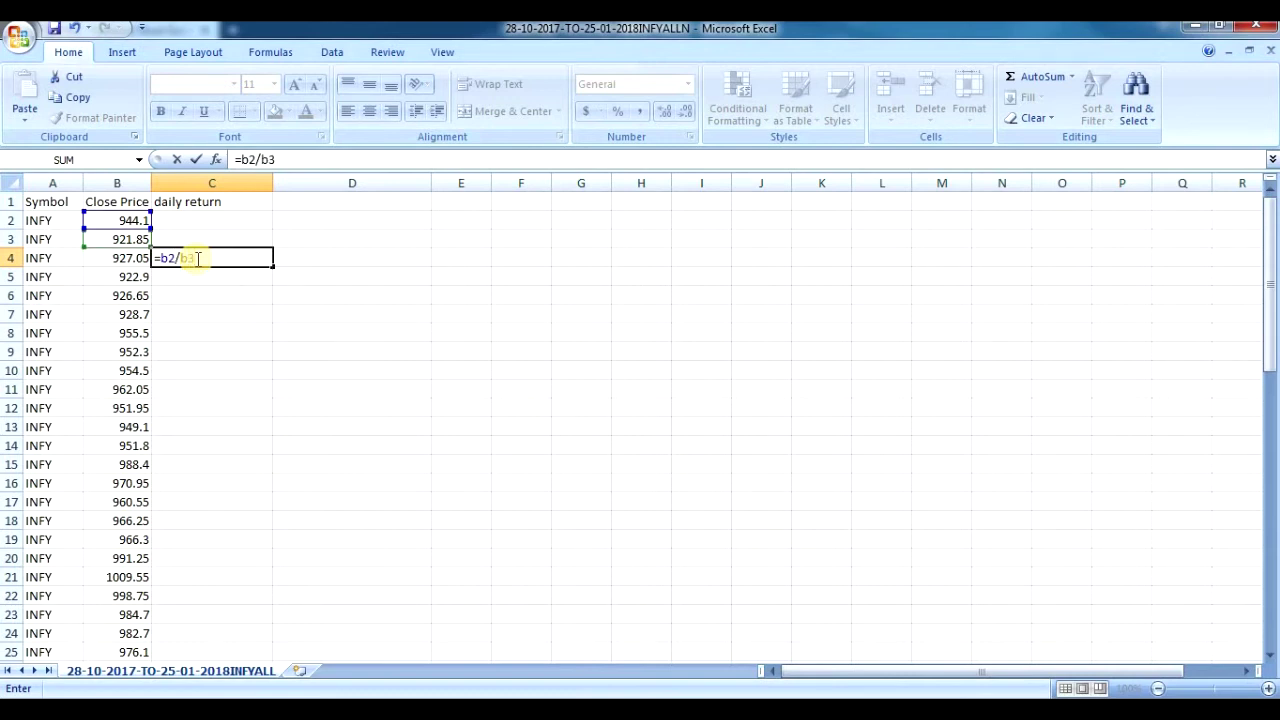
type("1")
key("Return")
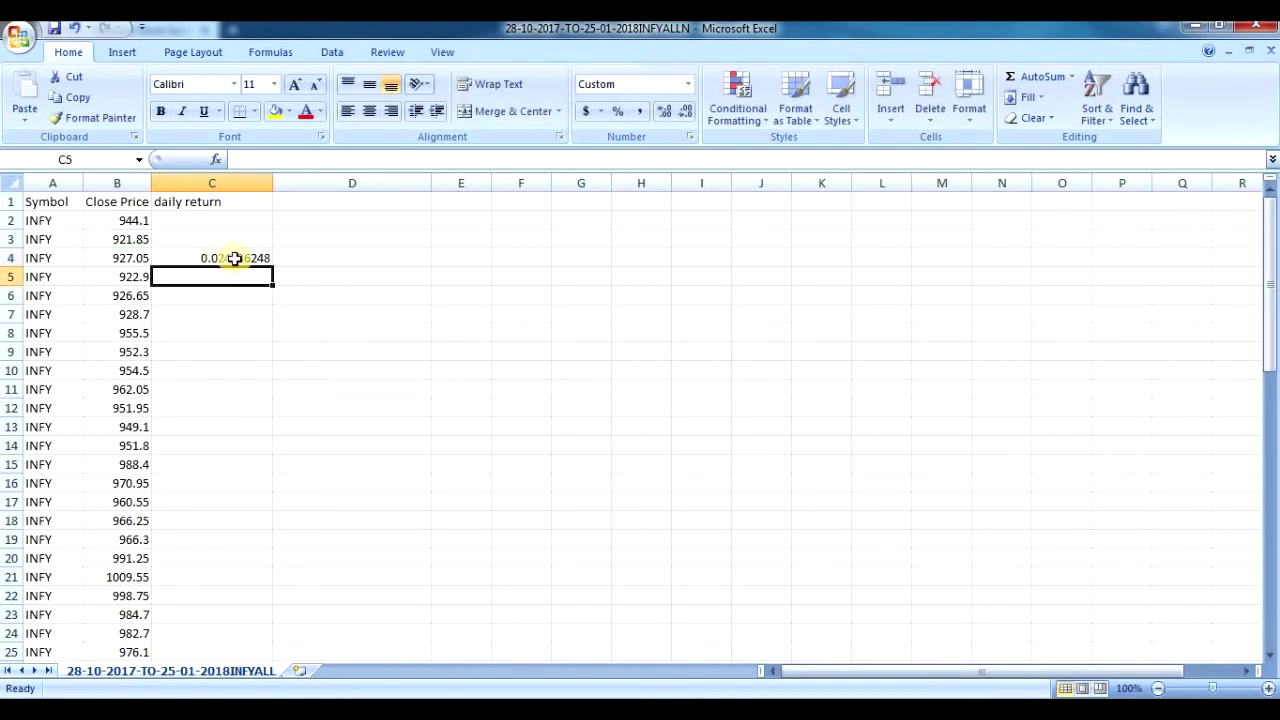
left_click(255, 263)
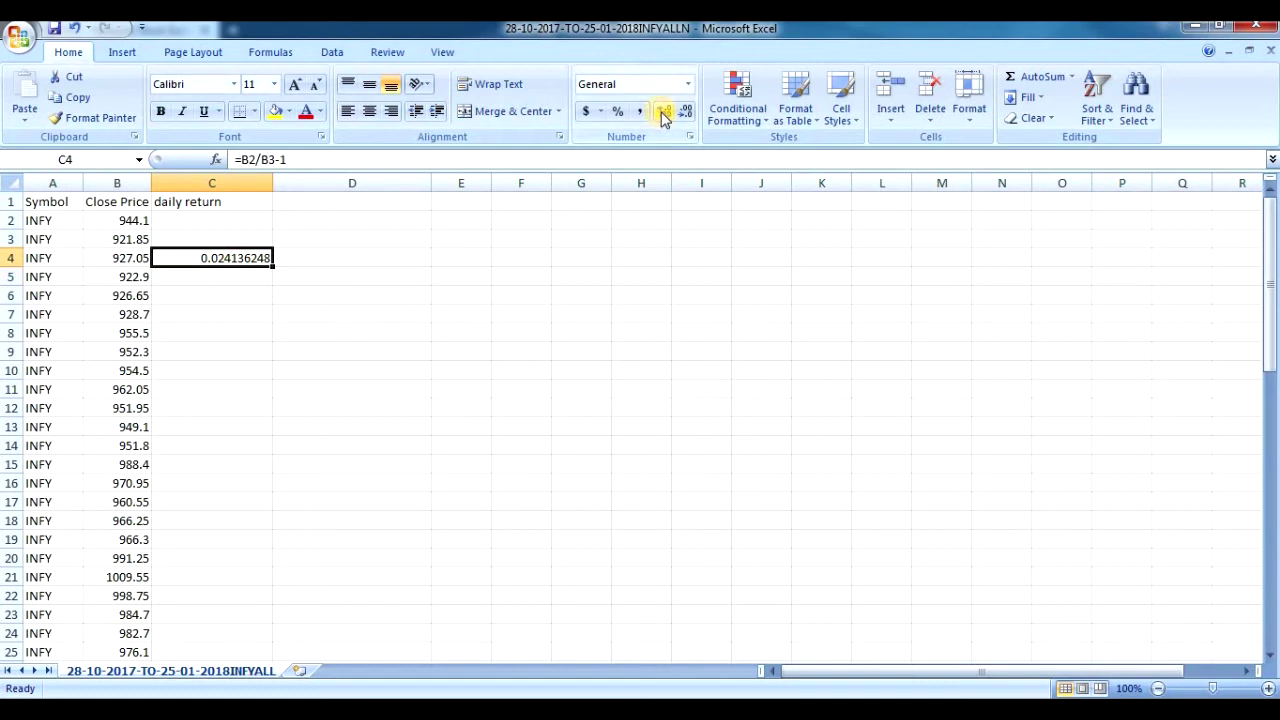
Step: Format C4 as a percentage with two decimal places, showing 2.41%
left_click(619, 112)
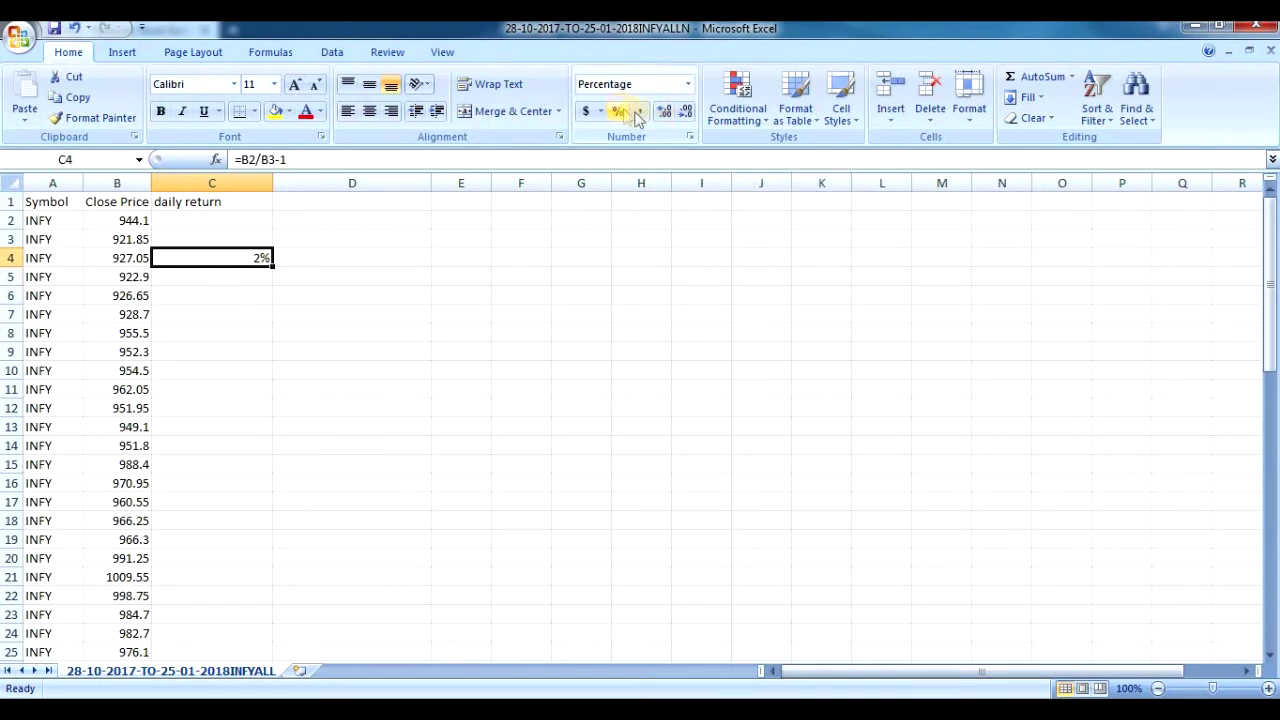
left_click(665, 112)
left_click(665, 112)
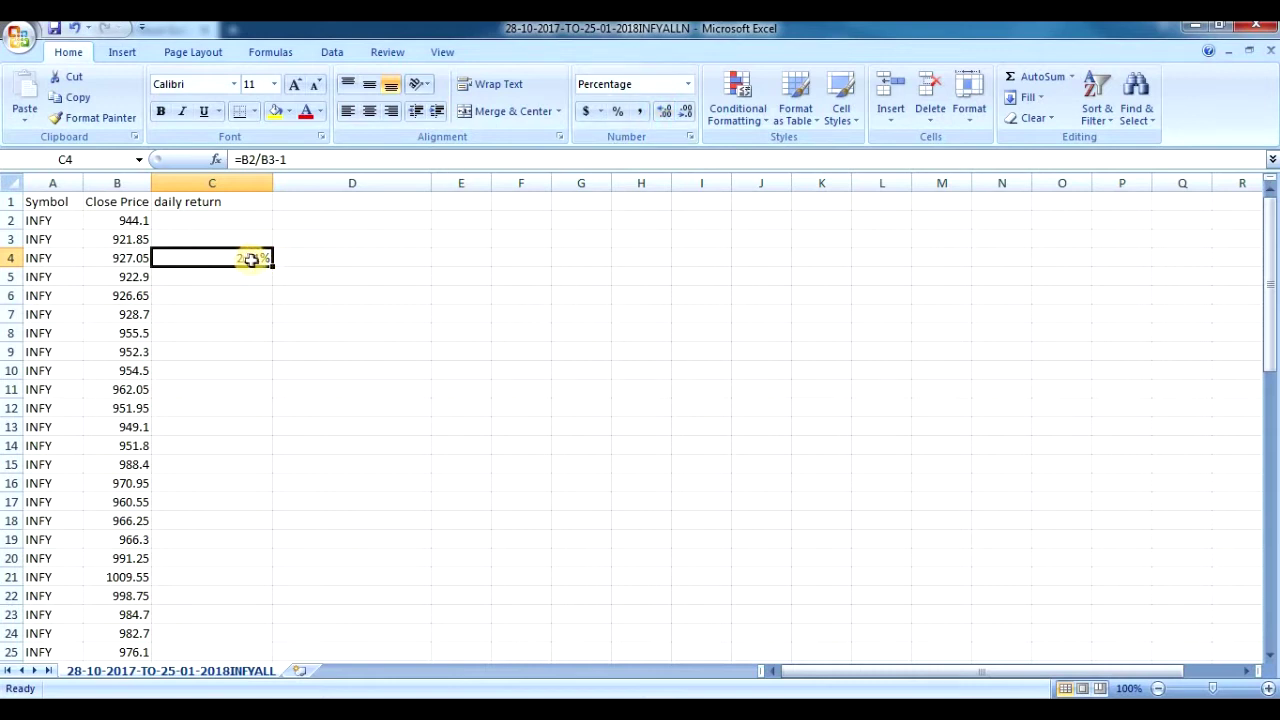
Step: Fill the C4 return formula down to C64 and review the resulting percentages
left_click_drag(270, 268, 248, 262)
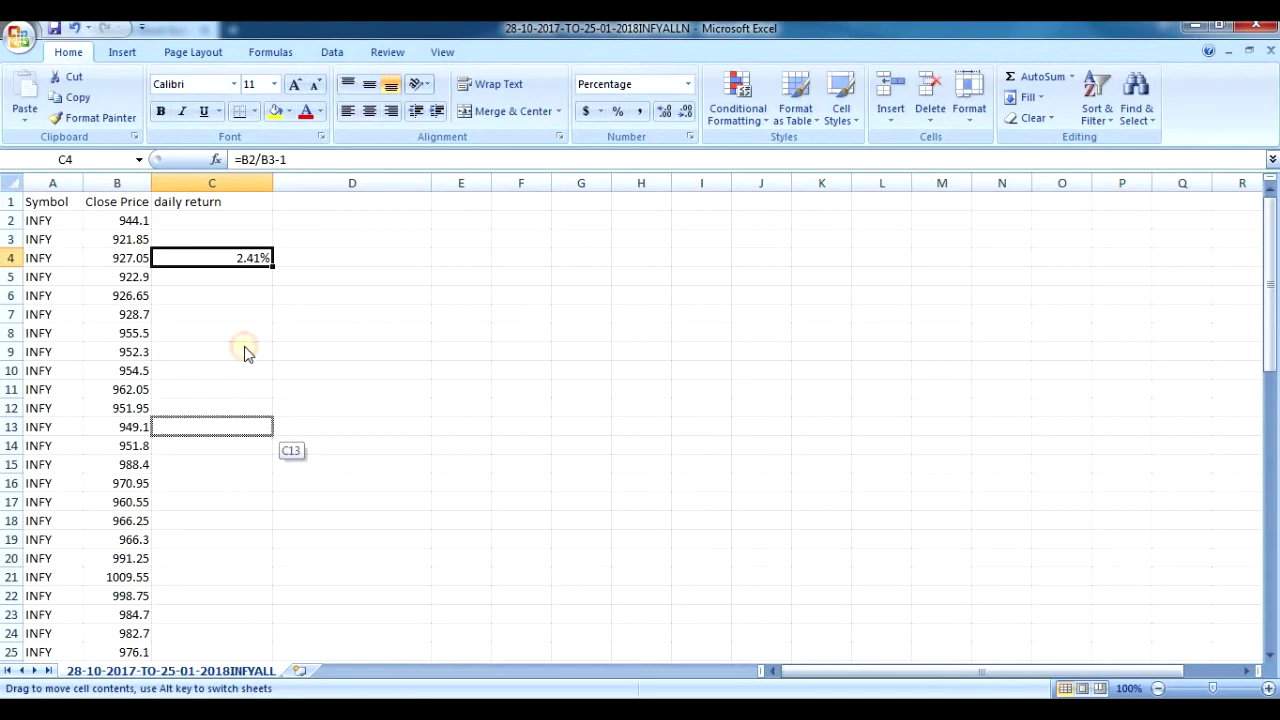
mouse_move(248, 262)
left_mouse_down()
mouse_move(265, 258)
mouse_move(241, 690)
left_mouse_up()
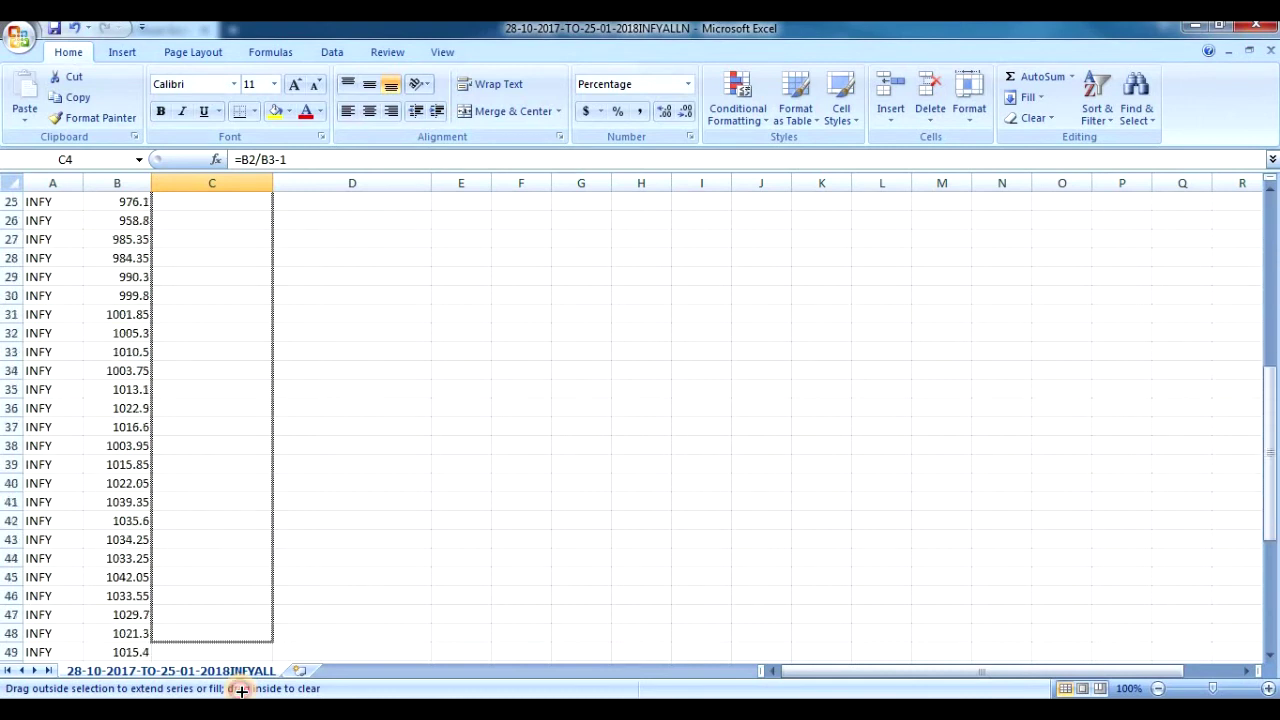
left_click_drag(241, 690, 220, 634)
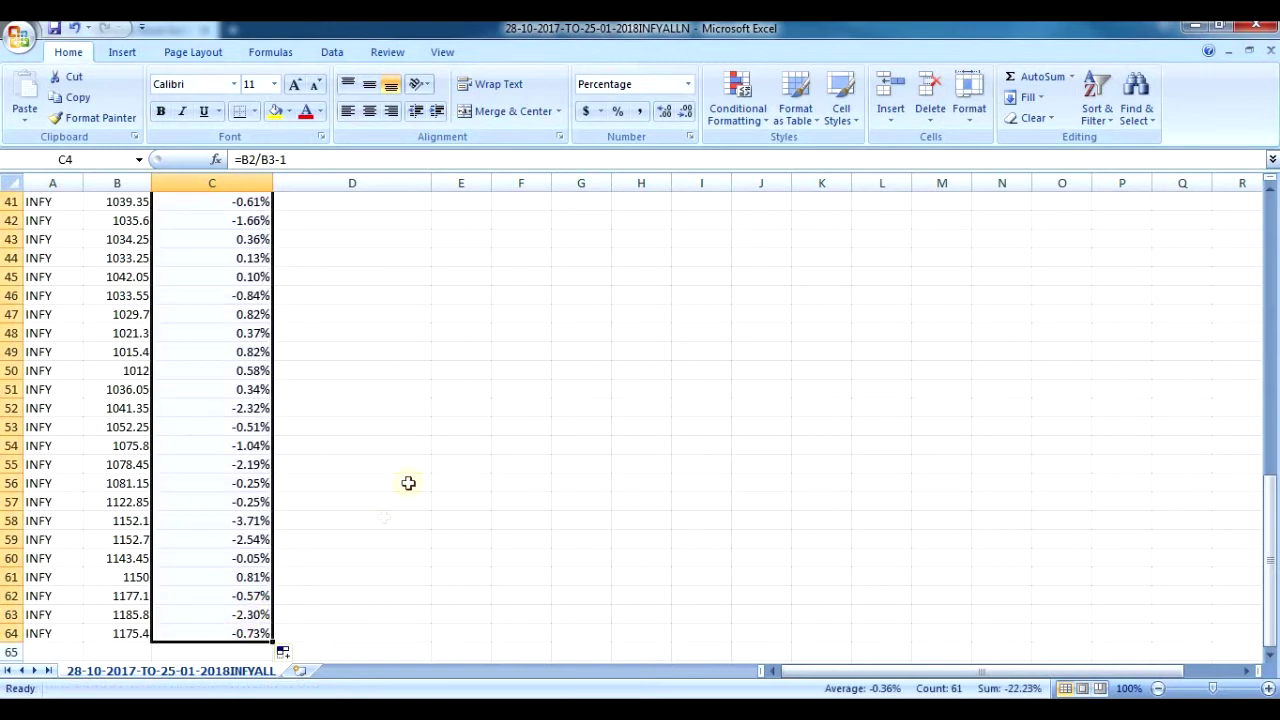
left_click(380, 428)
scroll(370, 413, "up", 2)
scroll(352, 388, "up", 3)
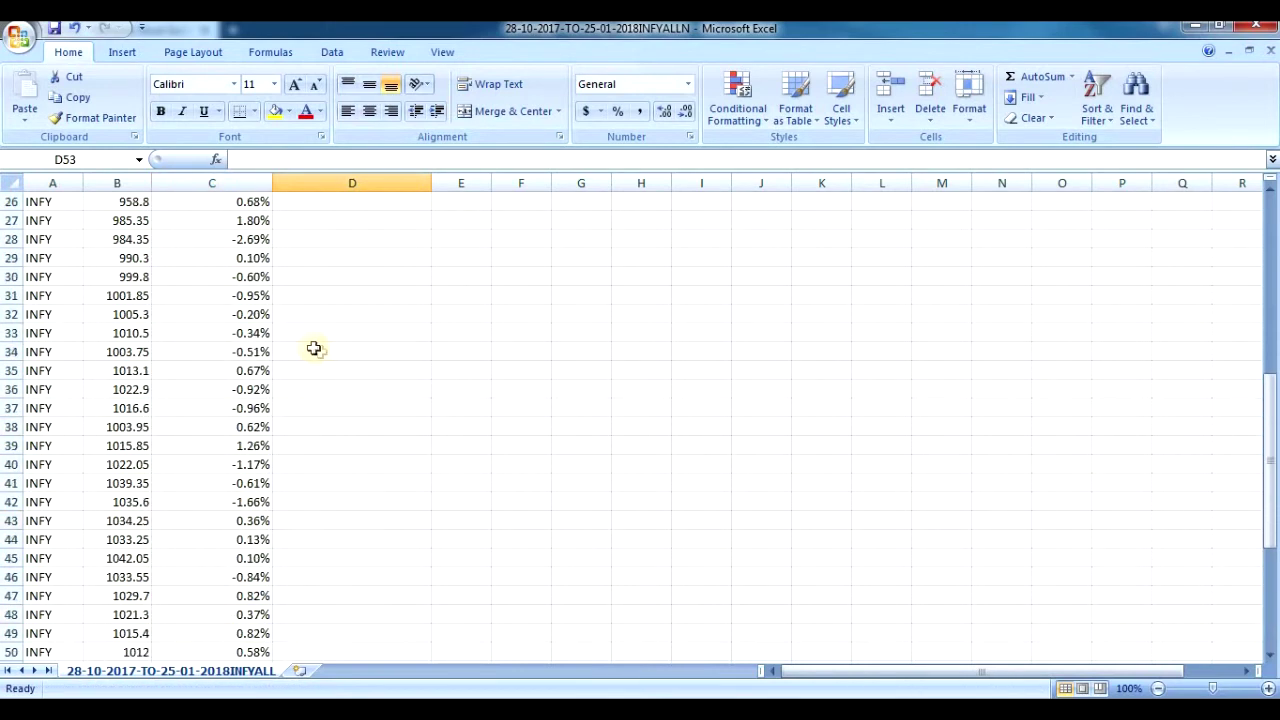
scroll(314, 346, "up", 3)
scroll(294, 306, "up", 4)
scroll(286, 281, "up", 2)
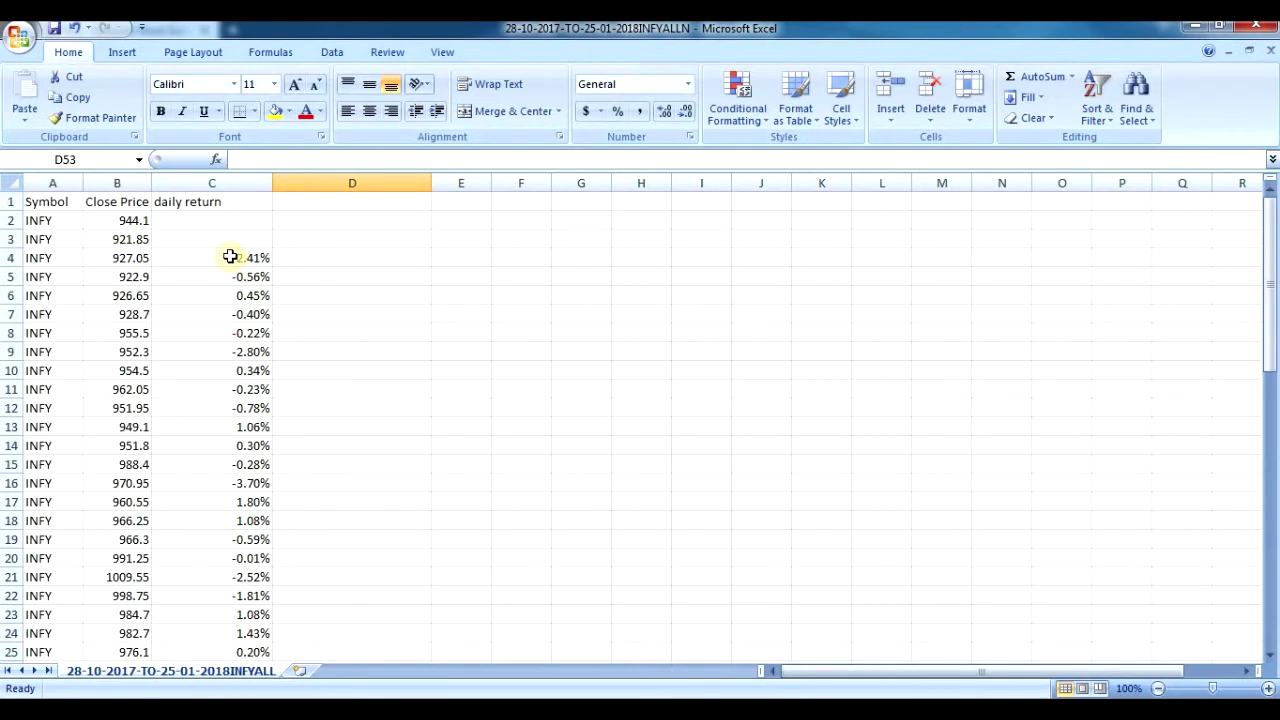
scroll(229, 257, "down", 2)
scroll(236, 280, "down", 3)
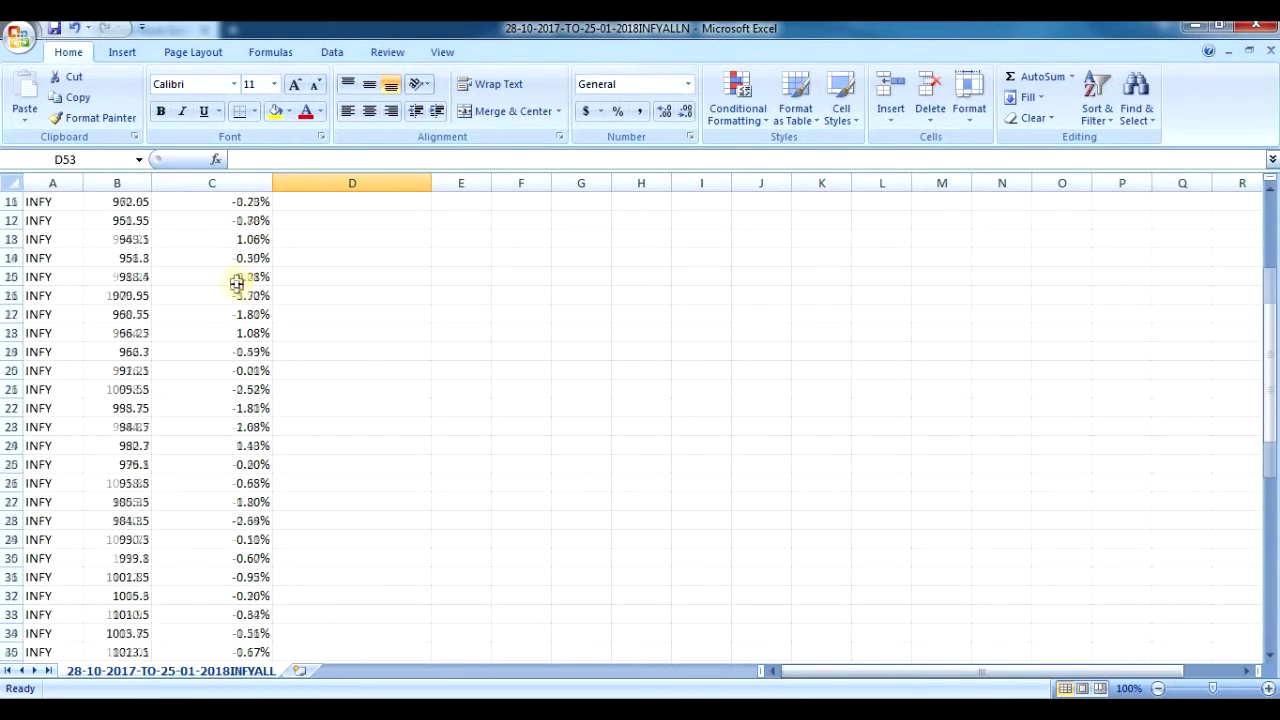
scroll(237, 294, "down", 5)
scroll(234, 298, "down", 7)
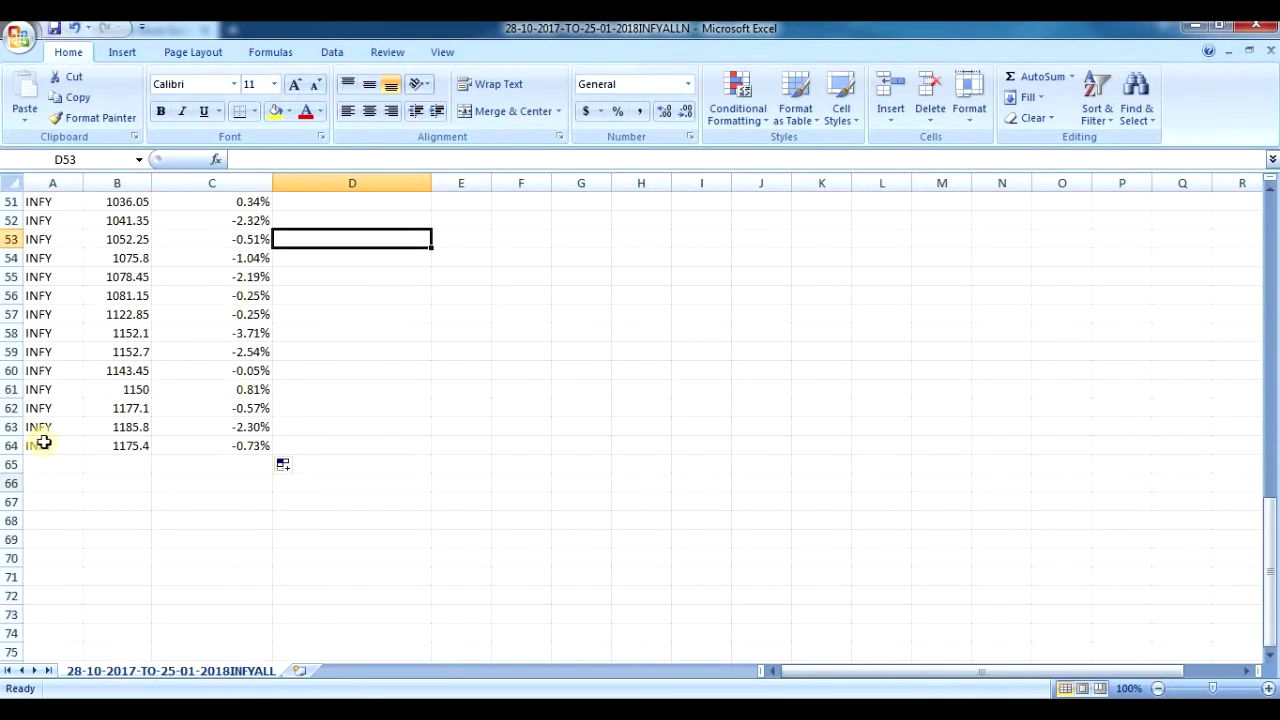
scroll(437, 408, "up", 5)
scroll(428, 404, "up", 7)
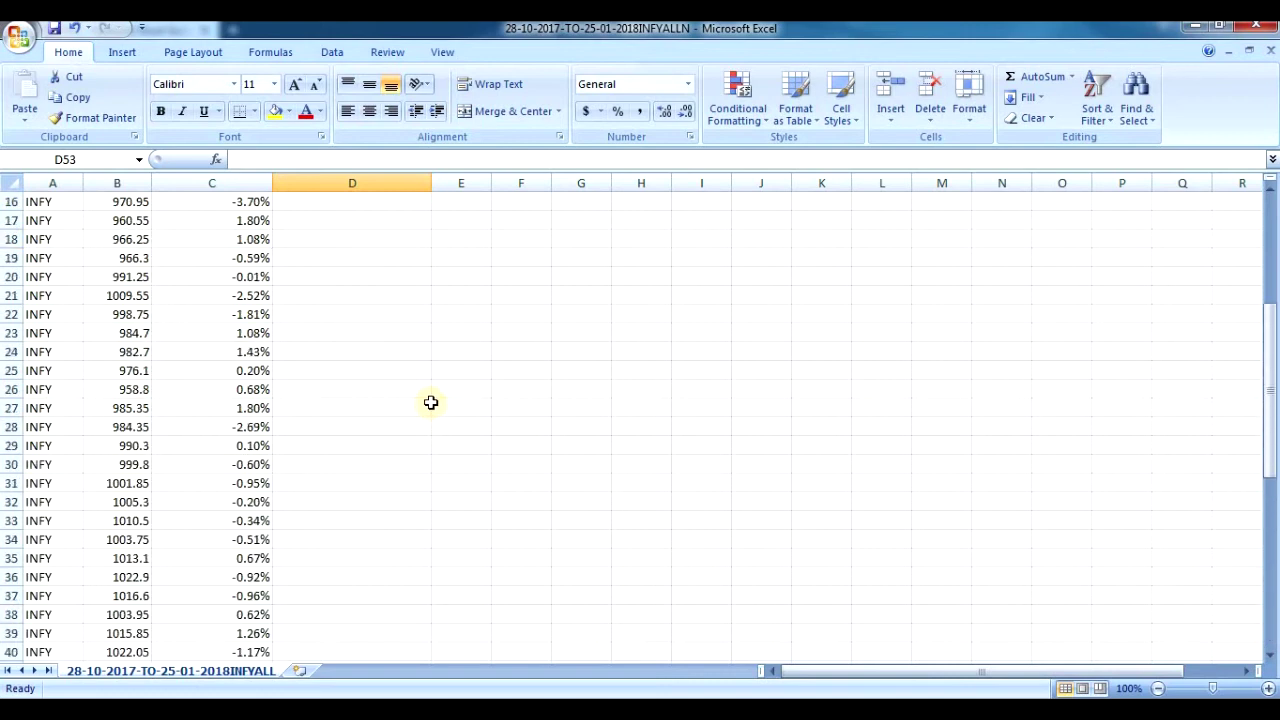
scroll(428, 396, "up", 5)
left_click(344, 202)
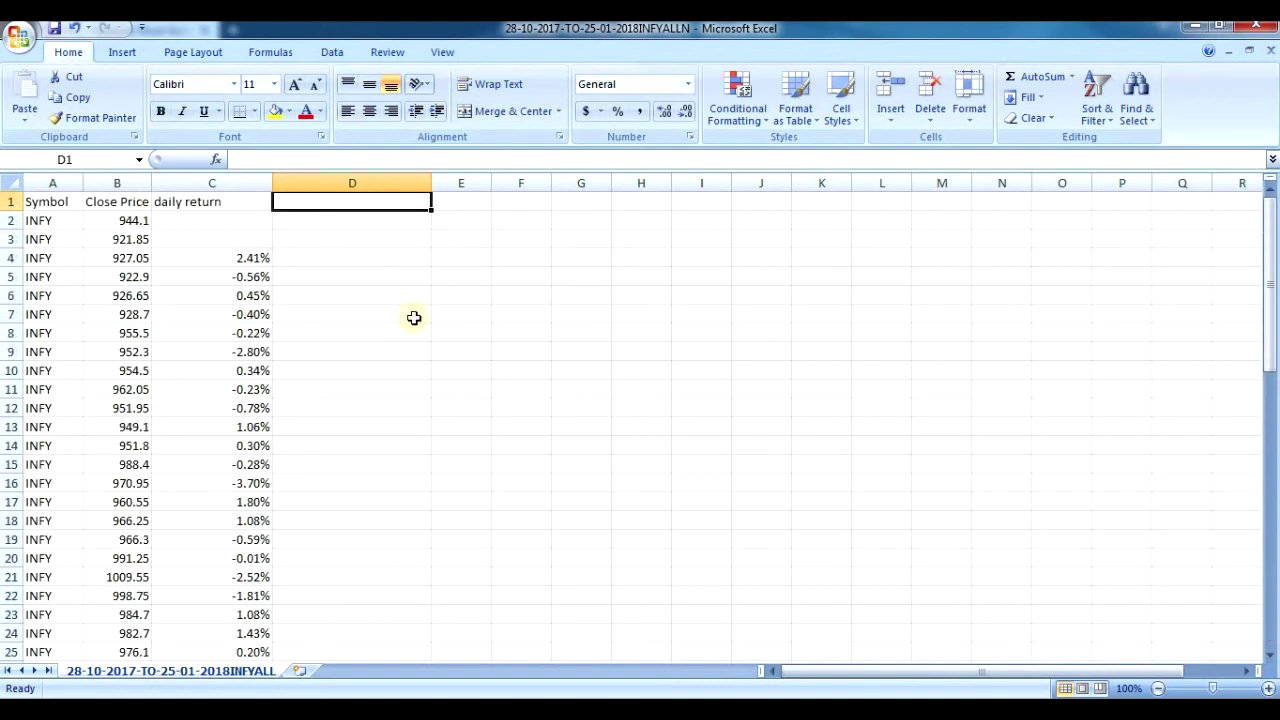
Step: Type 'volatility of stock infy' in D1 and begin a =ST formula in D5
type("v")
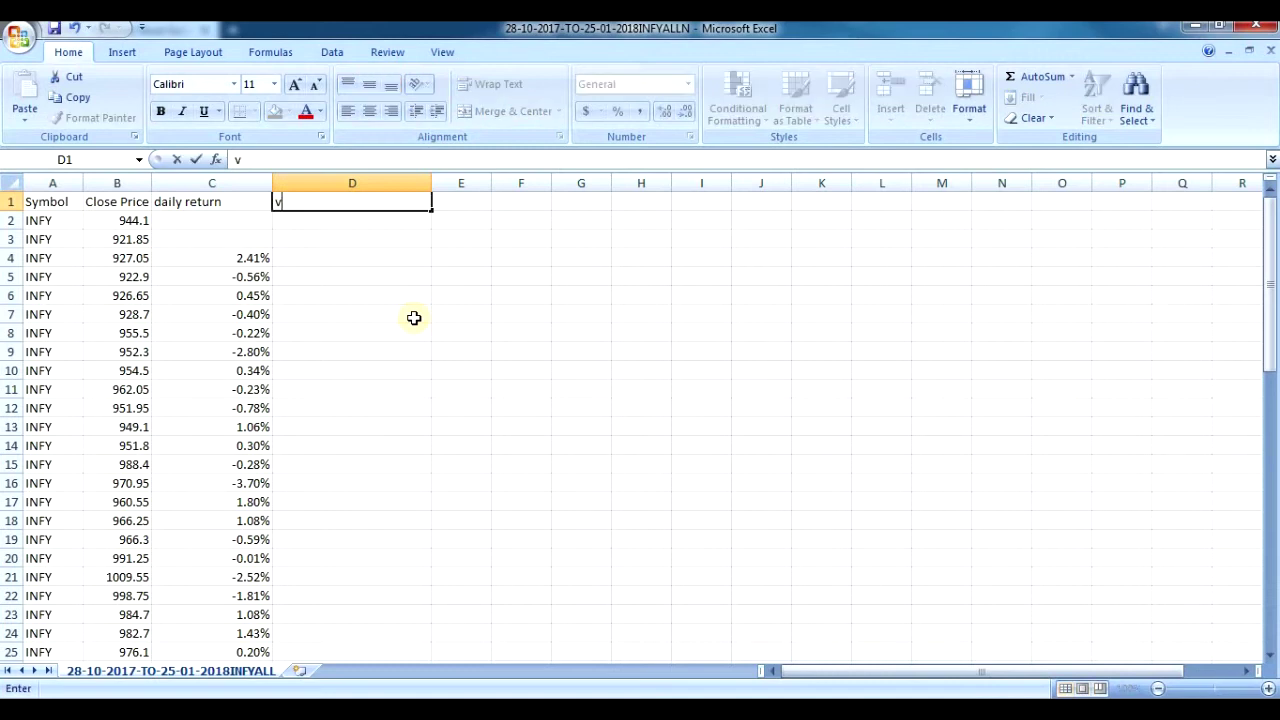
type("olatility o")
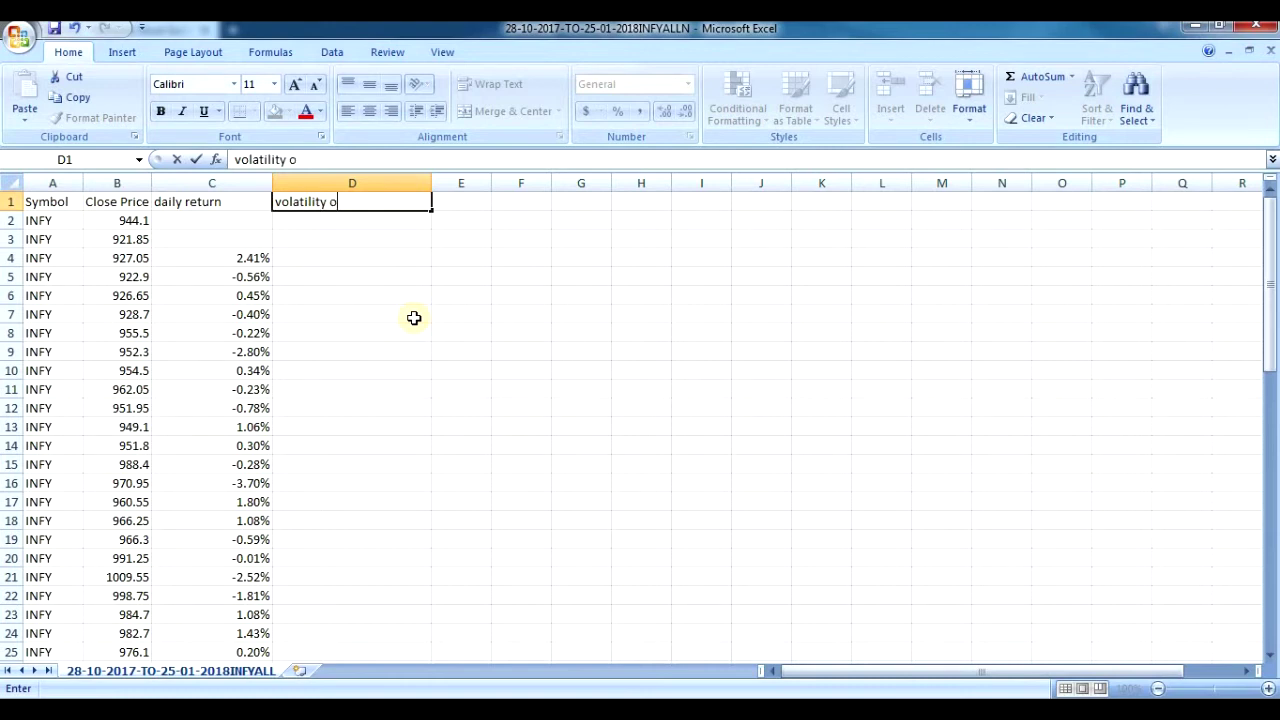
type("f")
type(" stock infy")
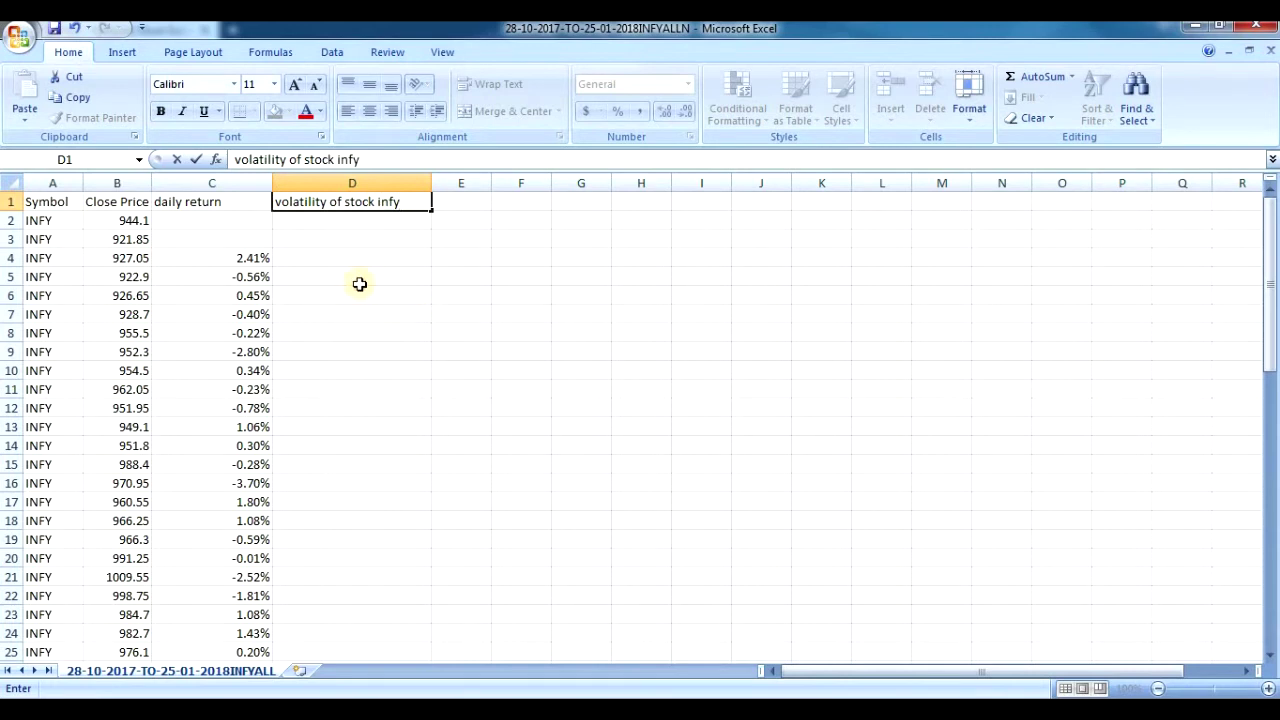
left_click(359, 282)
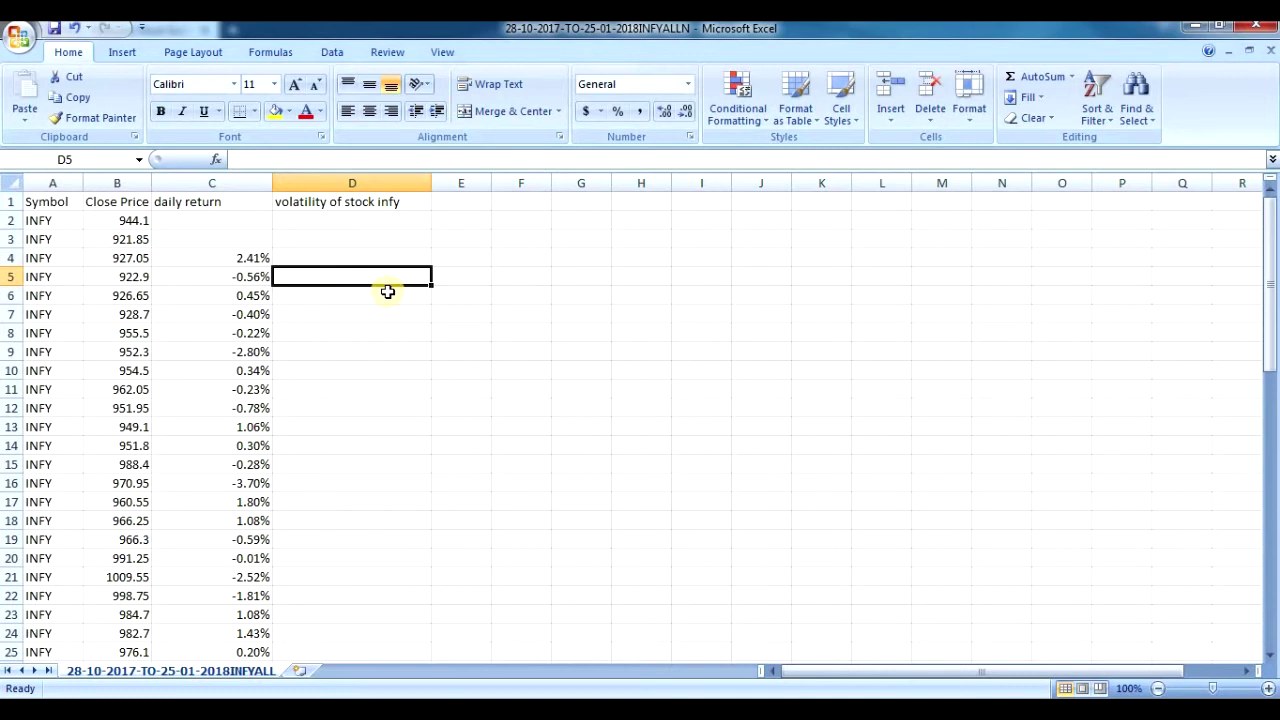
scroll(388, 291, "down", 7)
scroll(388, 291, "down", 3)
scroll(388, 291, "down", 8)
scroll(388, 291, "up", 2)
scroll(388, 291, "up", 5)
scroll(388, 291, "up", 8)
scroll(388, 291, "up", 4)
type("=")
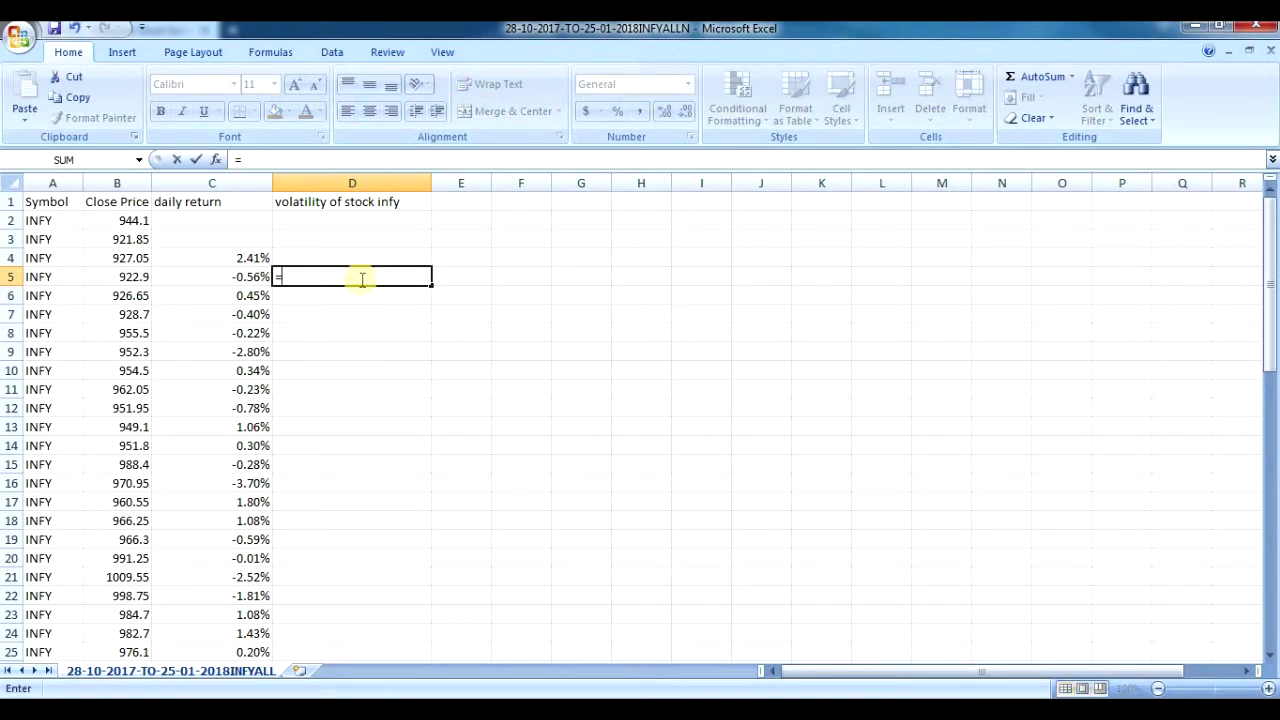
type("st")
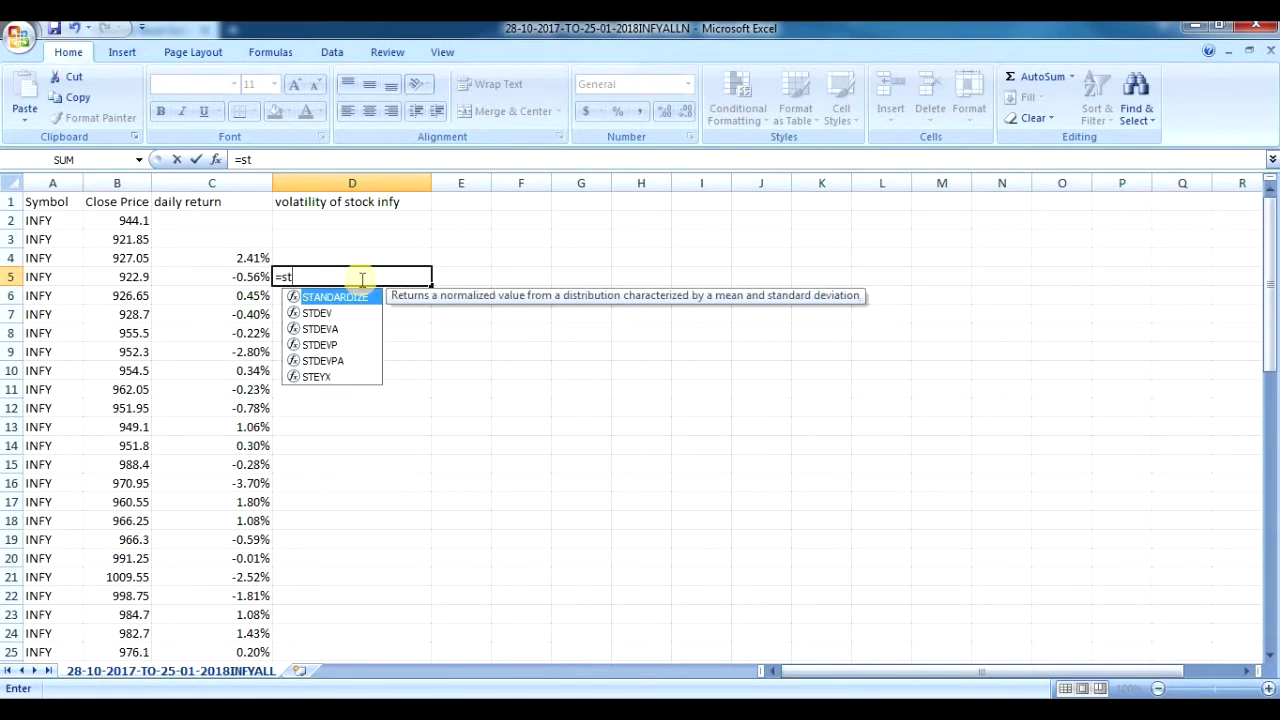
Step: Enter =STDEVP(C4:C64) in D5, returning a volatility of 0.012969653
left_click(321, 345)
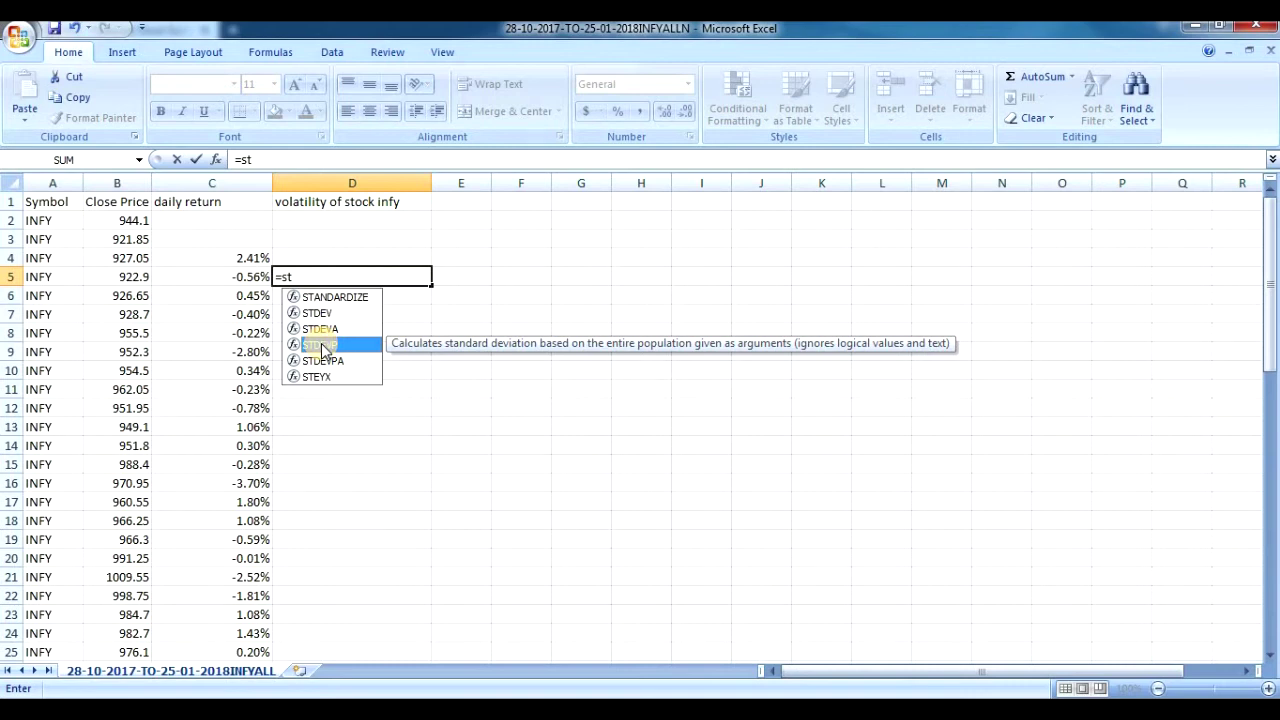
type("d")
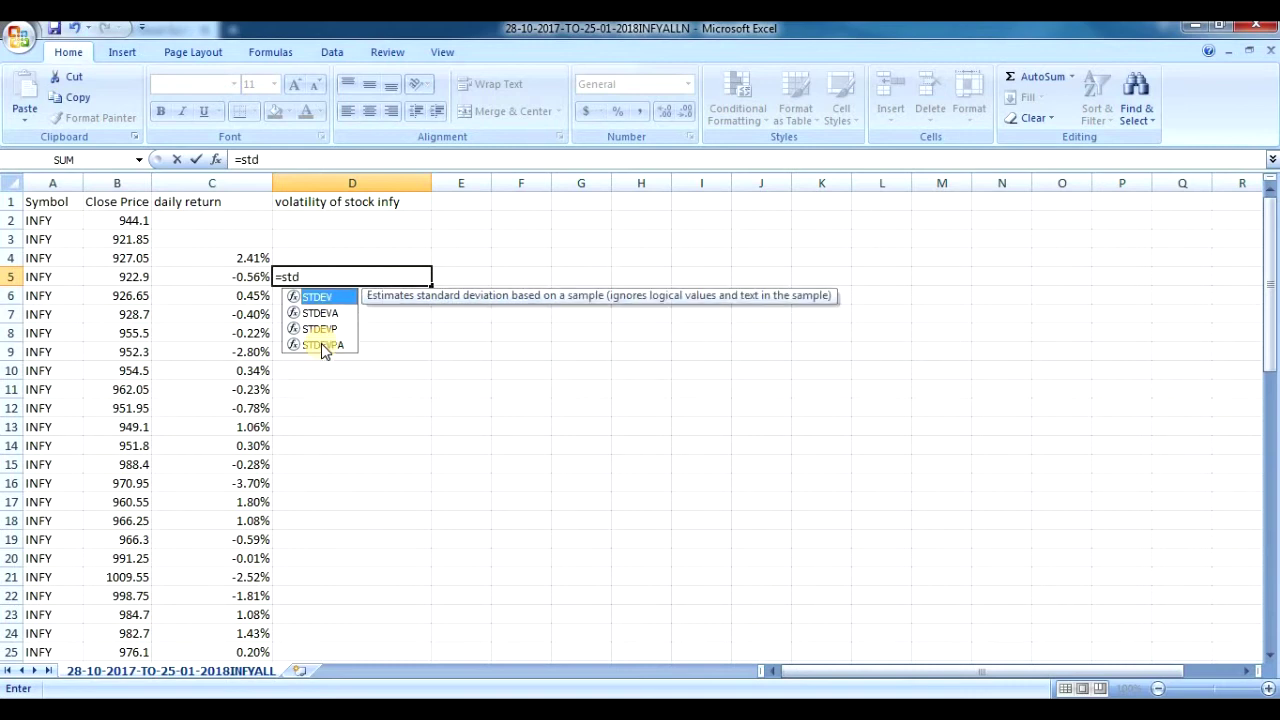
type("evp")
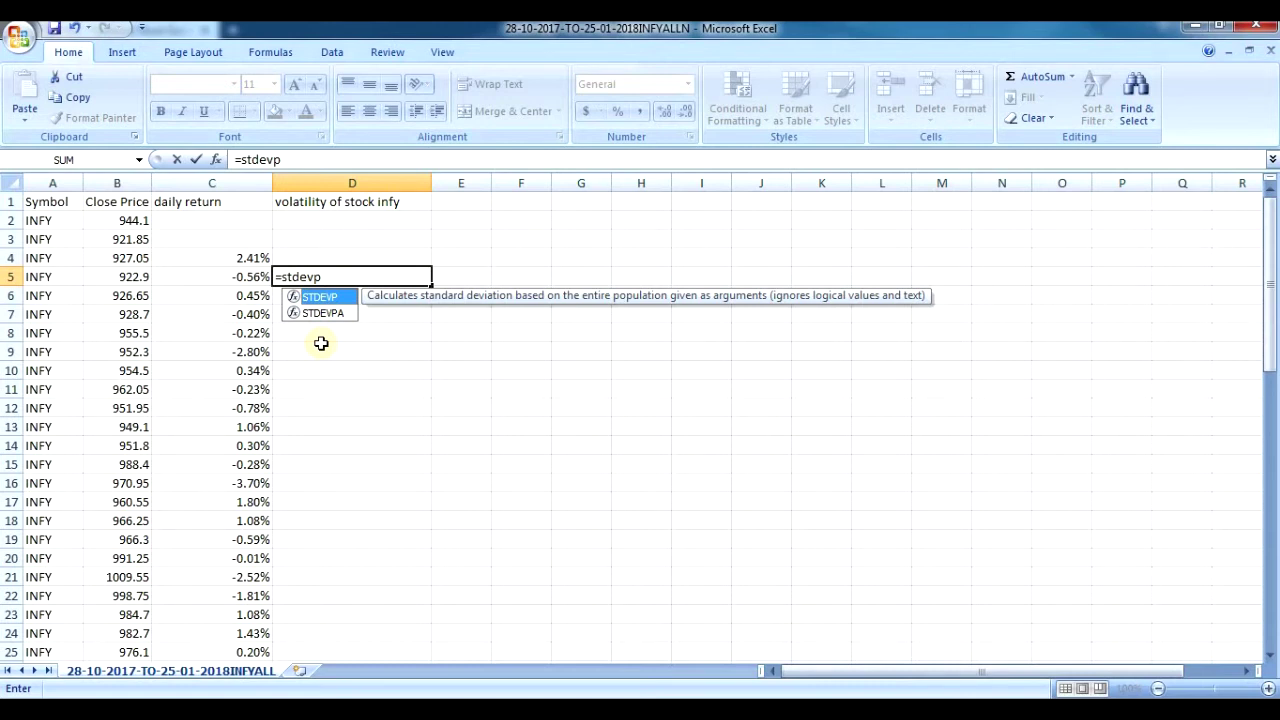
type("(")
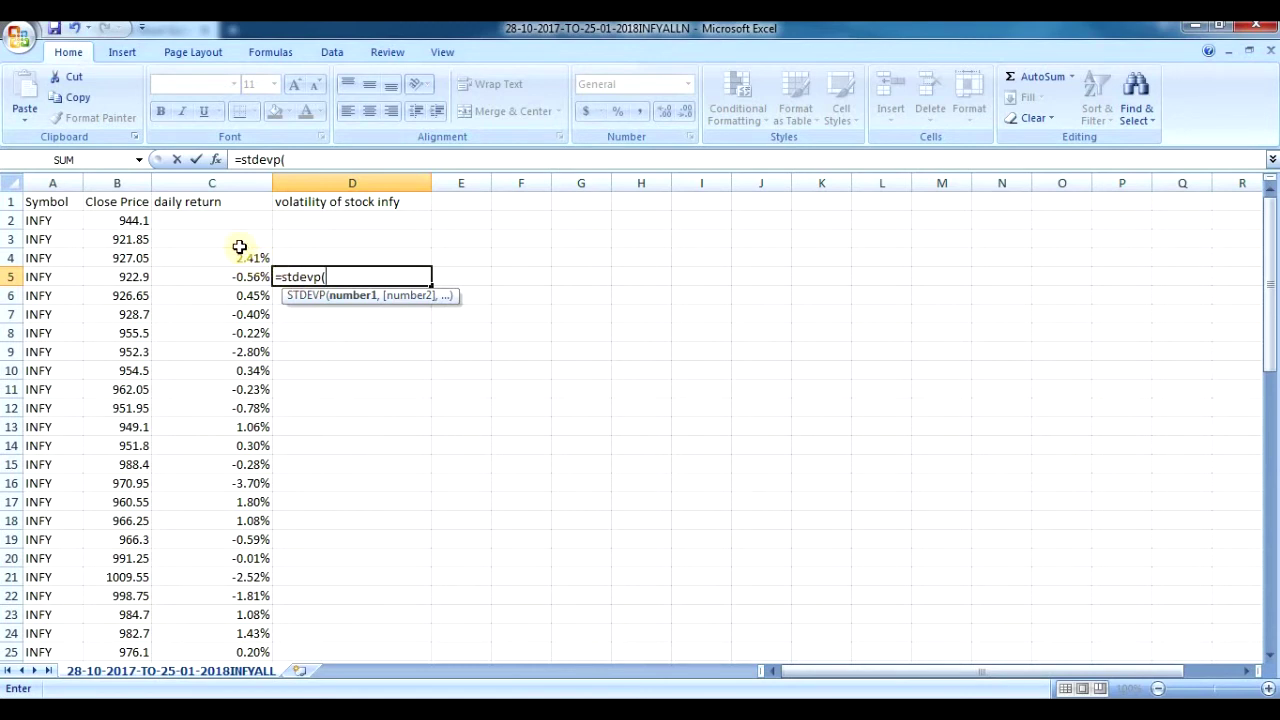
type("c")
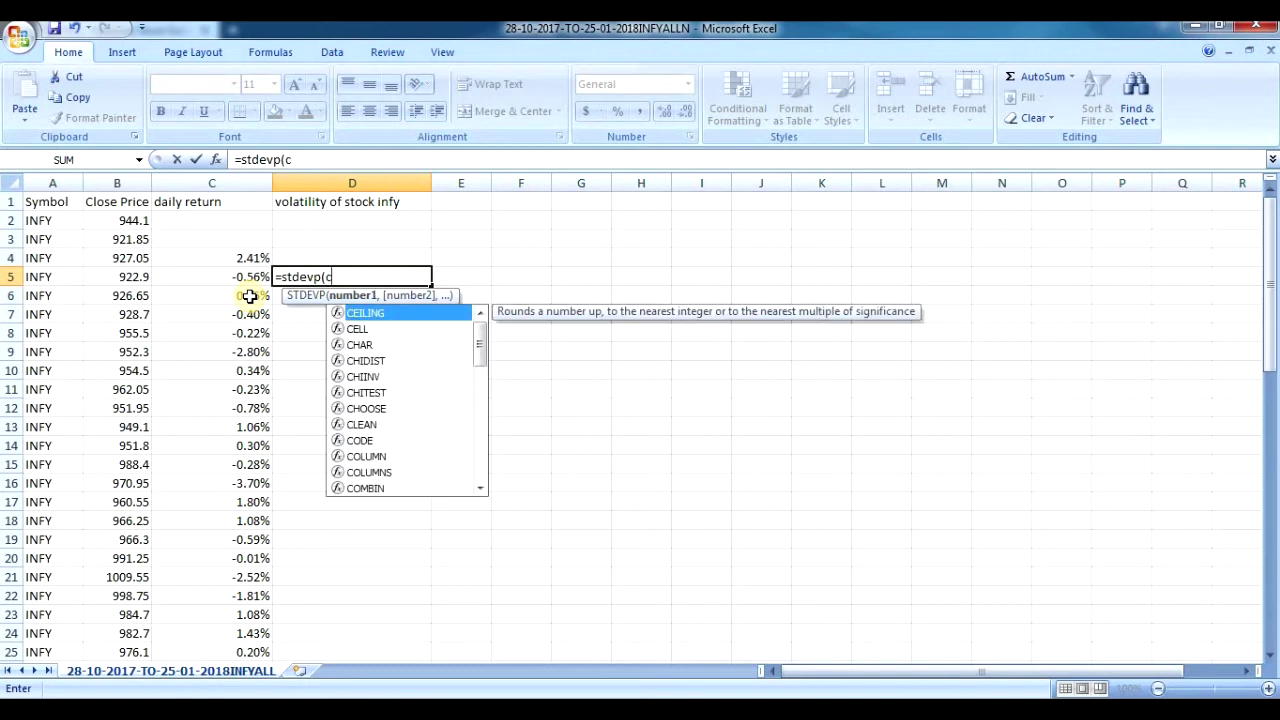
type("4:")
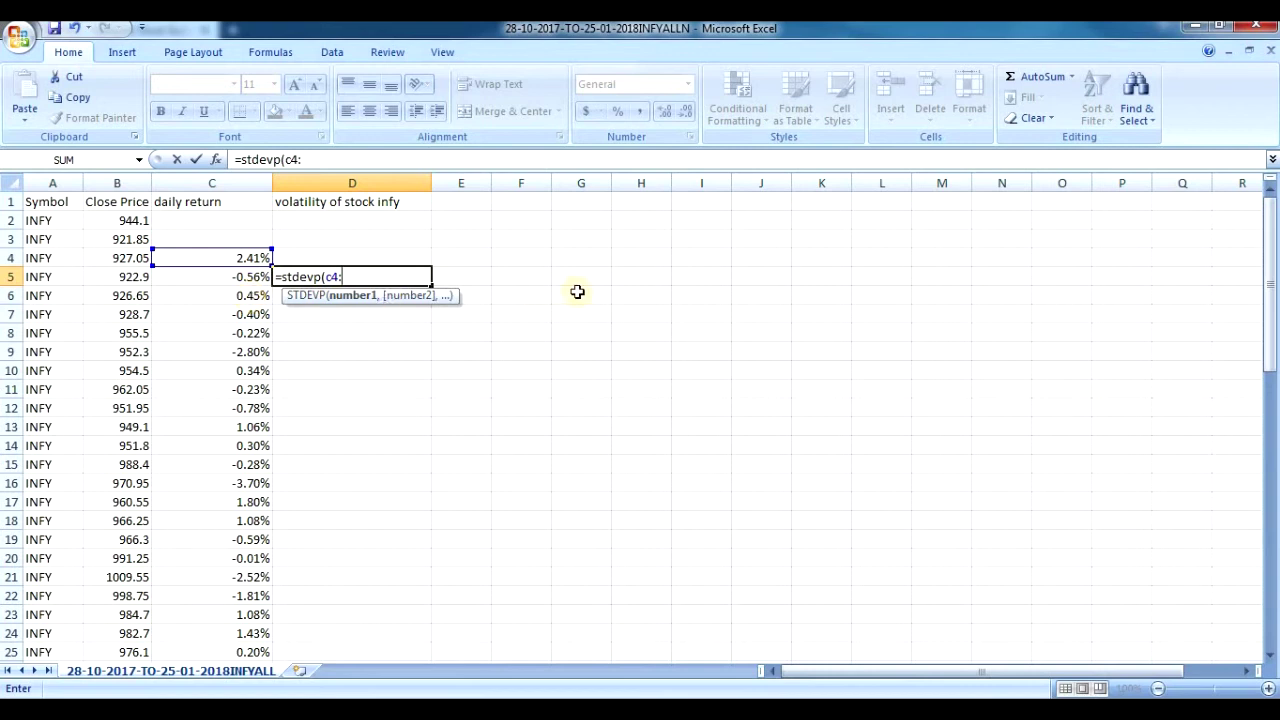
scroll(529, 317, "down", 2)
scroll(500, 320, "down", 6)
scroll(472, 339, "down", 6)
scroll(472, 339, "down", 2)
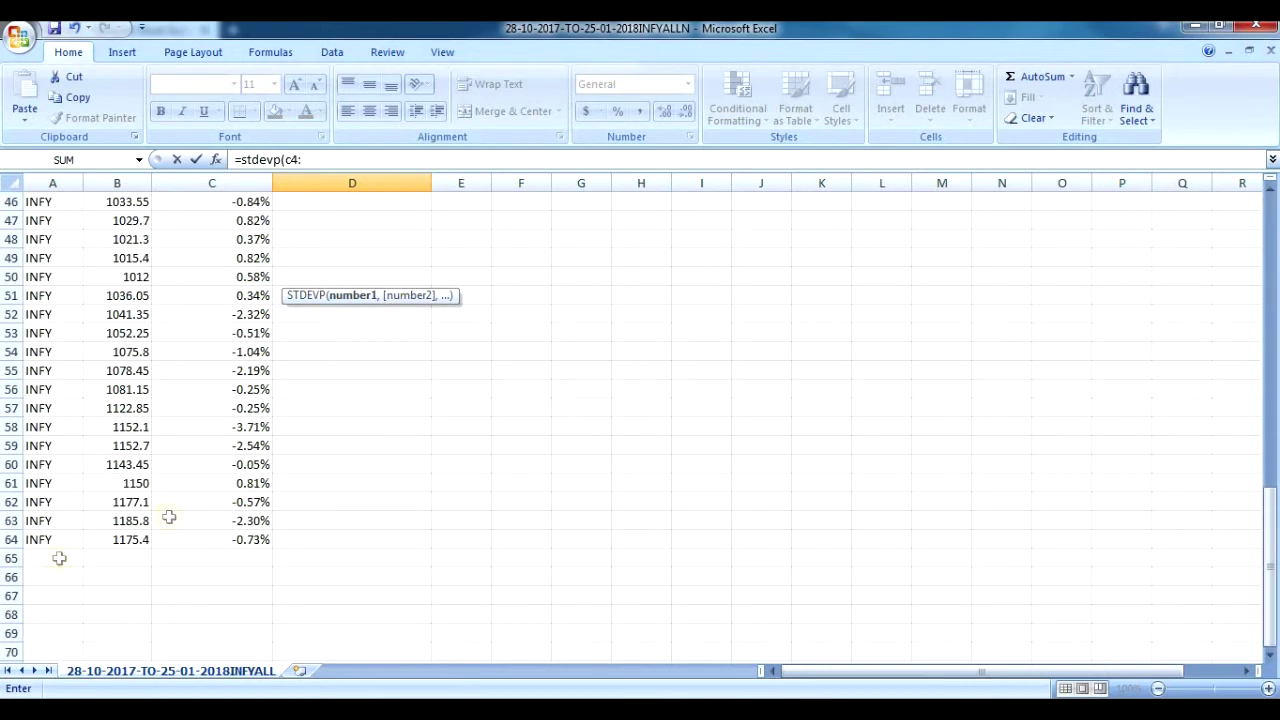
scroll(355, 475, "up", 8)
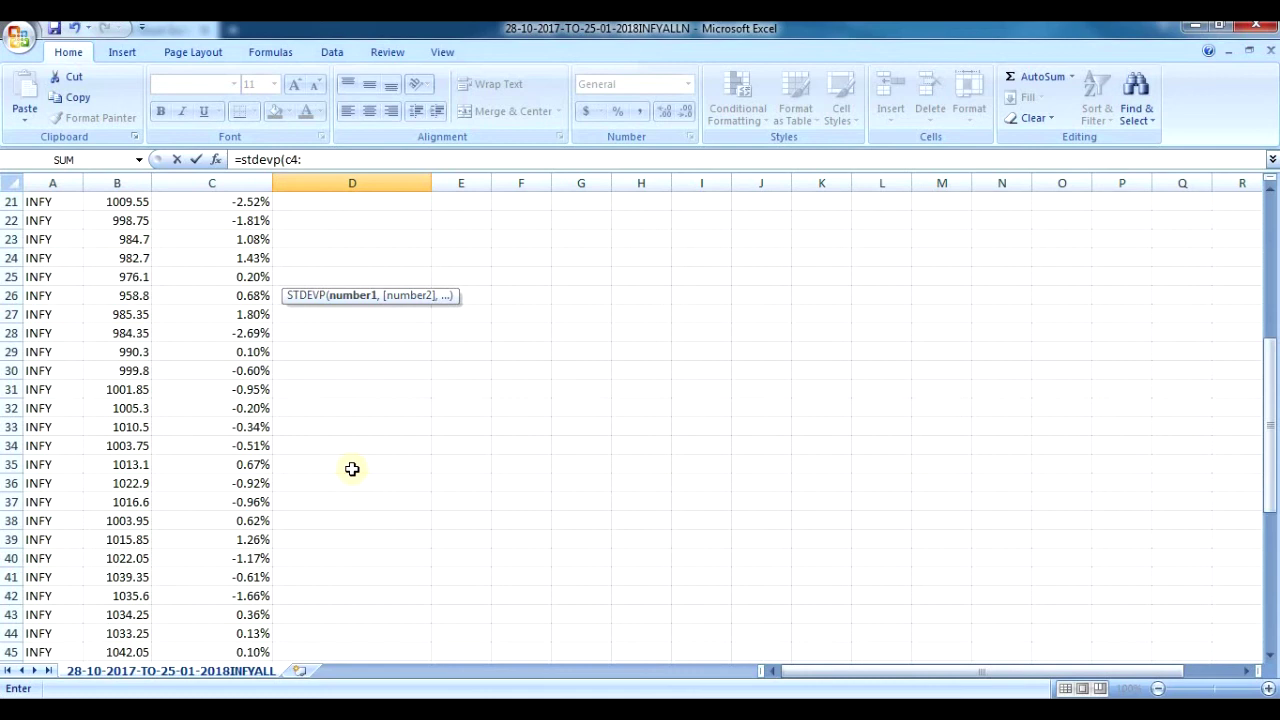
scroll(350, 466, "up", 7)
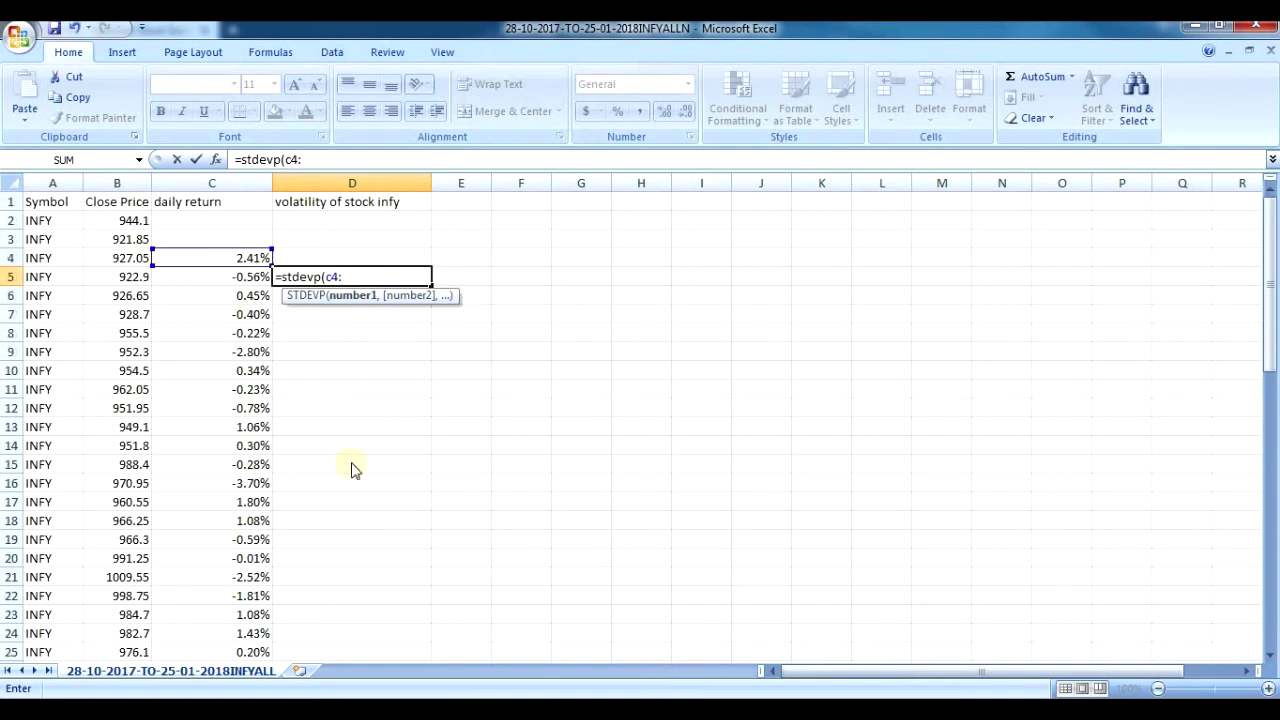
type("c64")
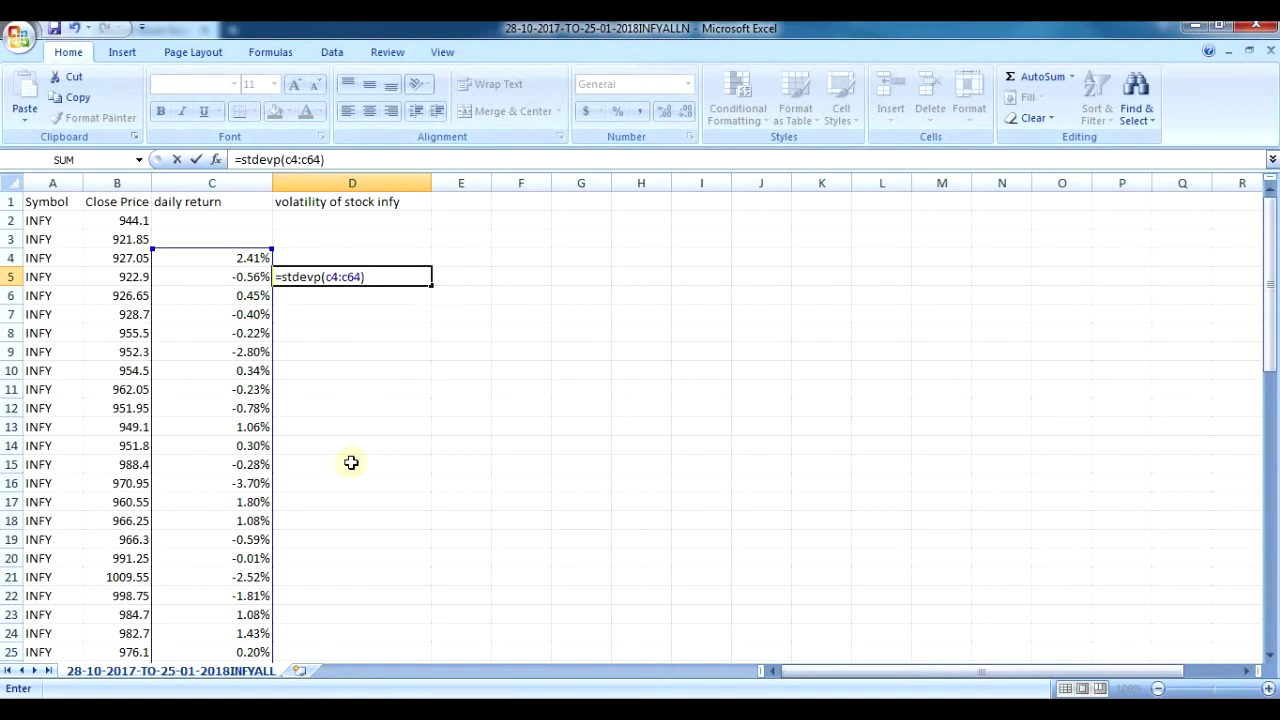
key("Return")
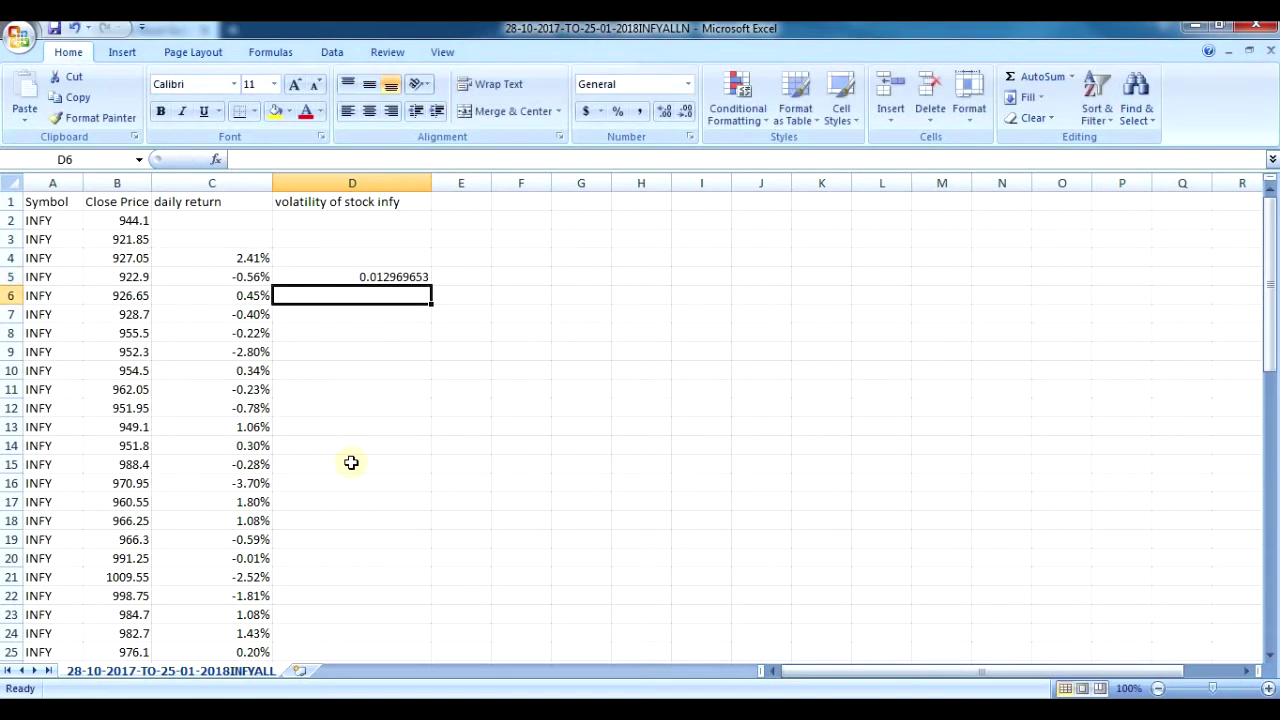
Step: Format D5 as a percentage with two decimal places, showing 1.30%
left_click(374, 277)
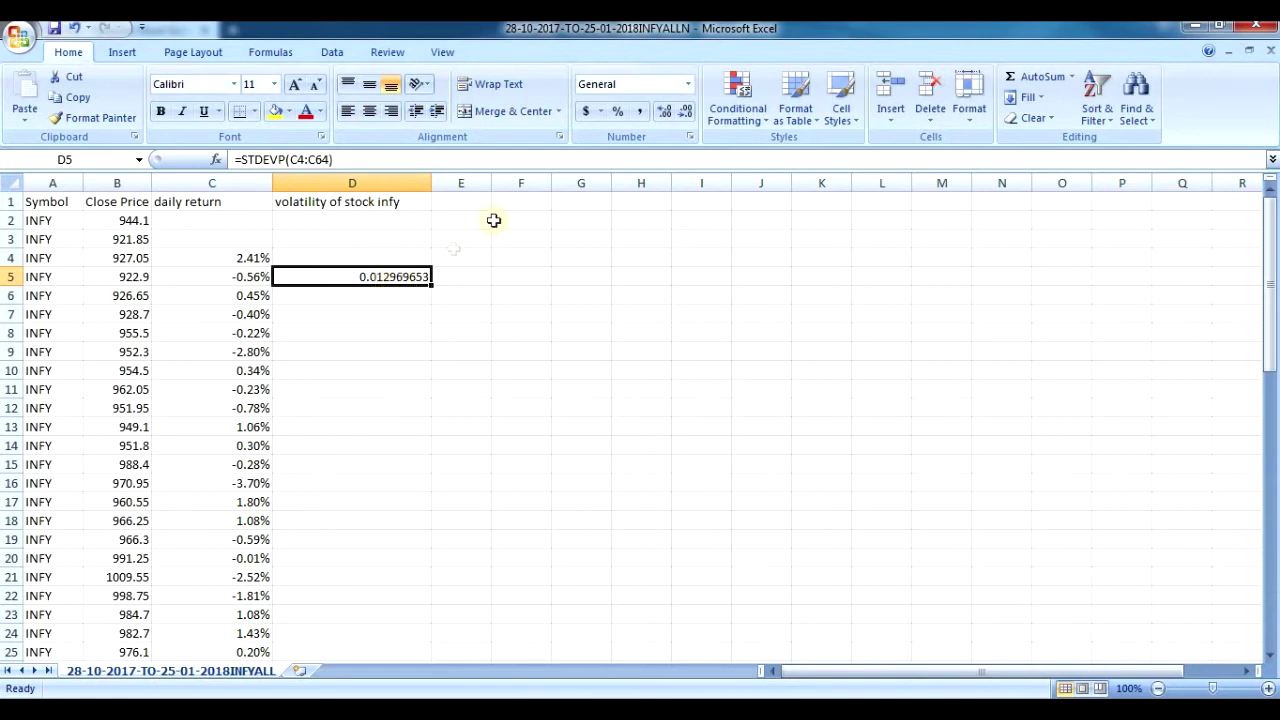
left_click(617, 113)
left_click(661, 113)
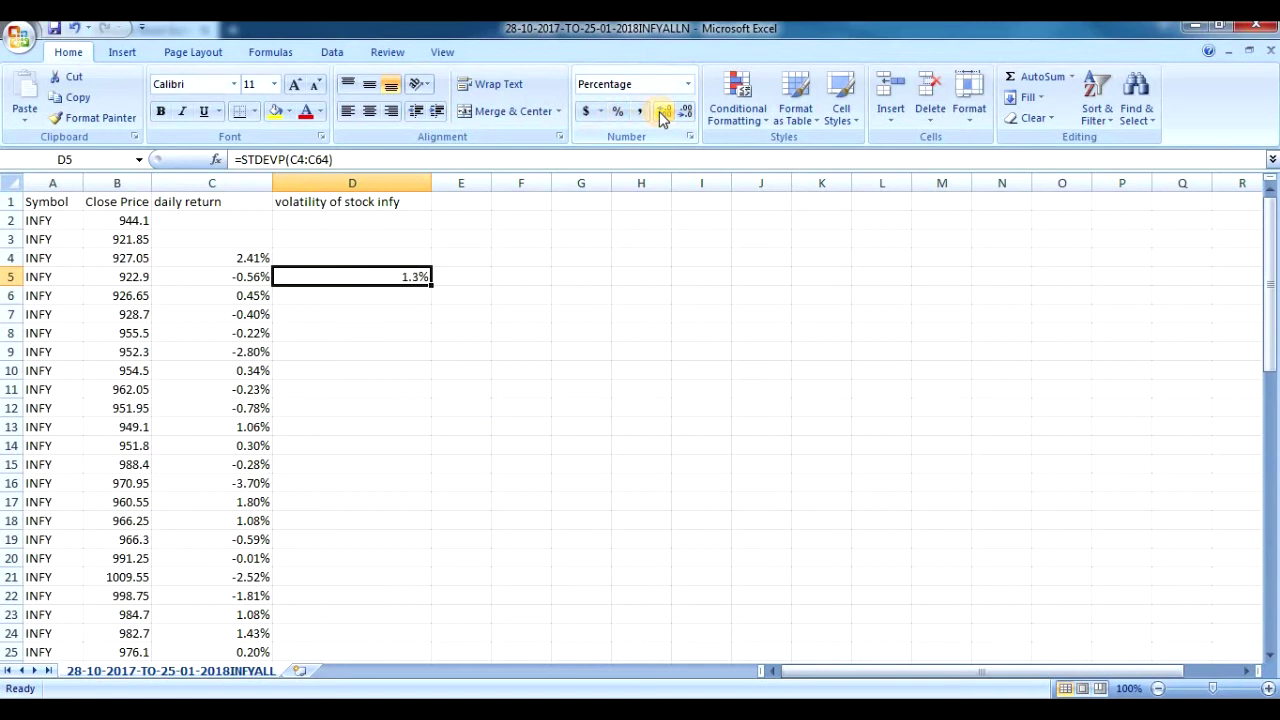
left_click(661, 113)
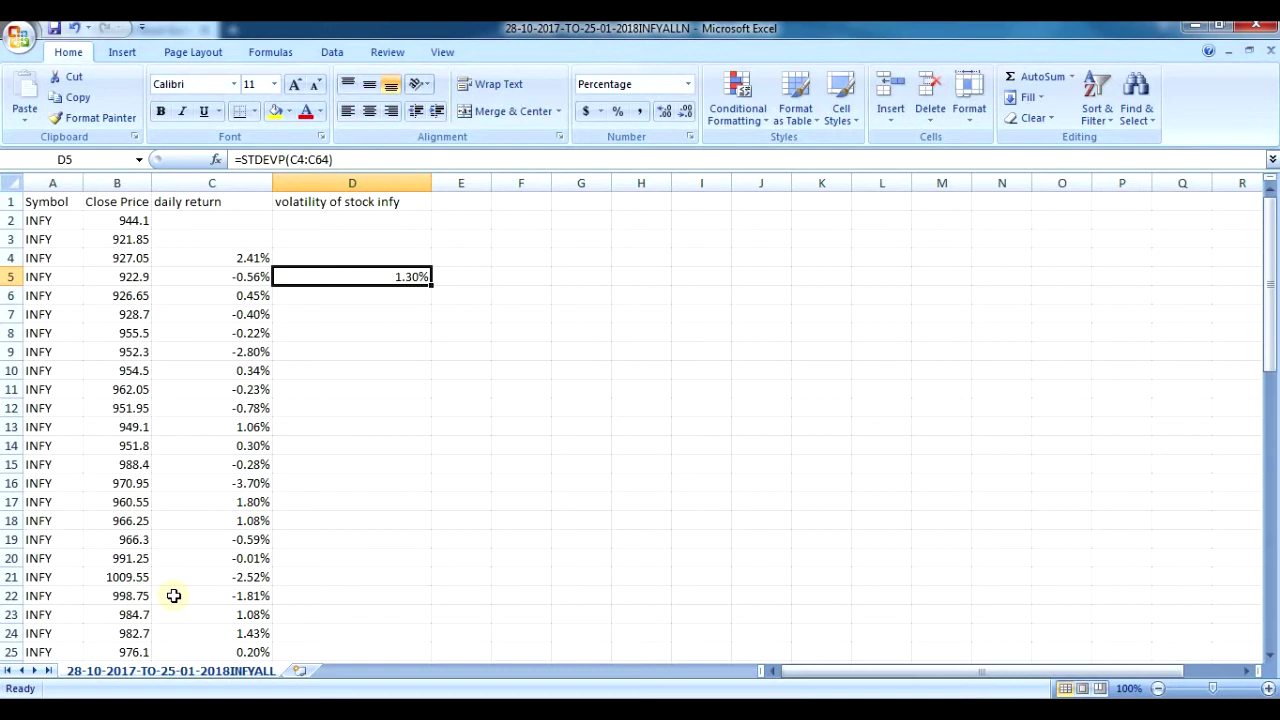
scroll(174, 595, "down", 10)
scroll(174, 595, "up", 10)
Step: Try a third decimal place in D5, then revert to two decimals
left_click(666, 113)
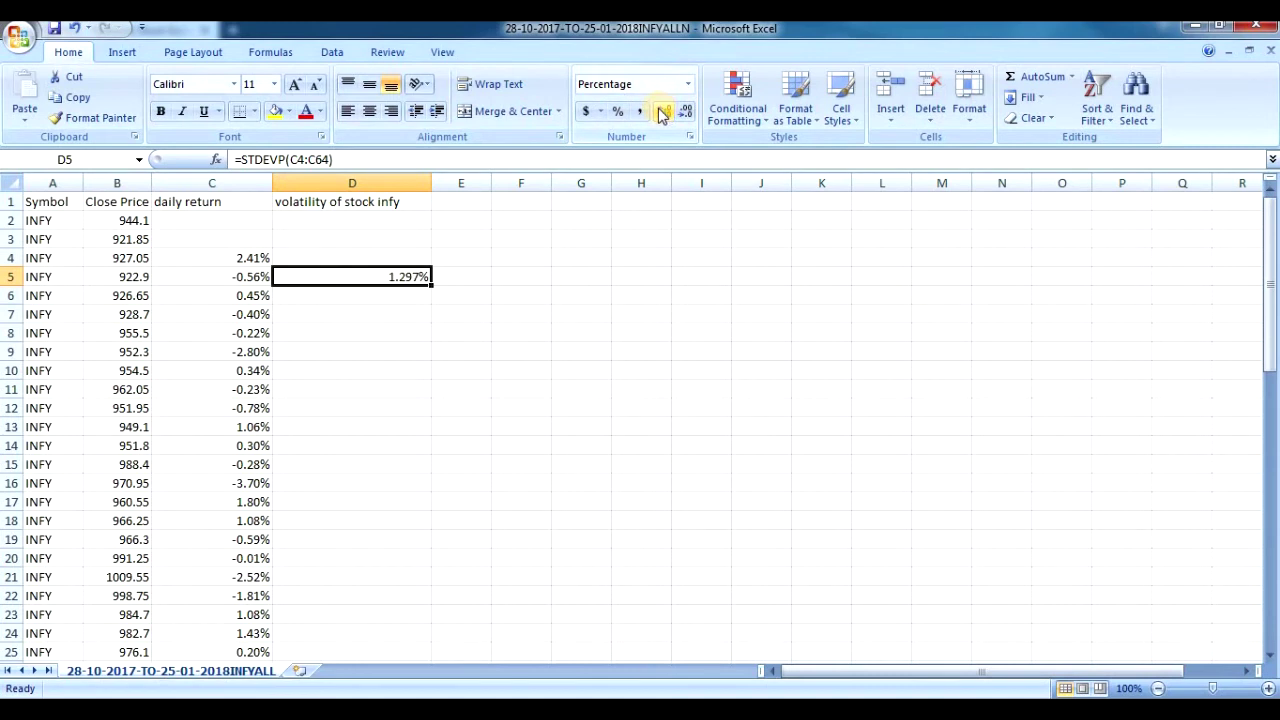
left_click(686, 111)
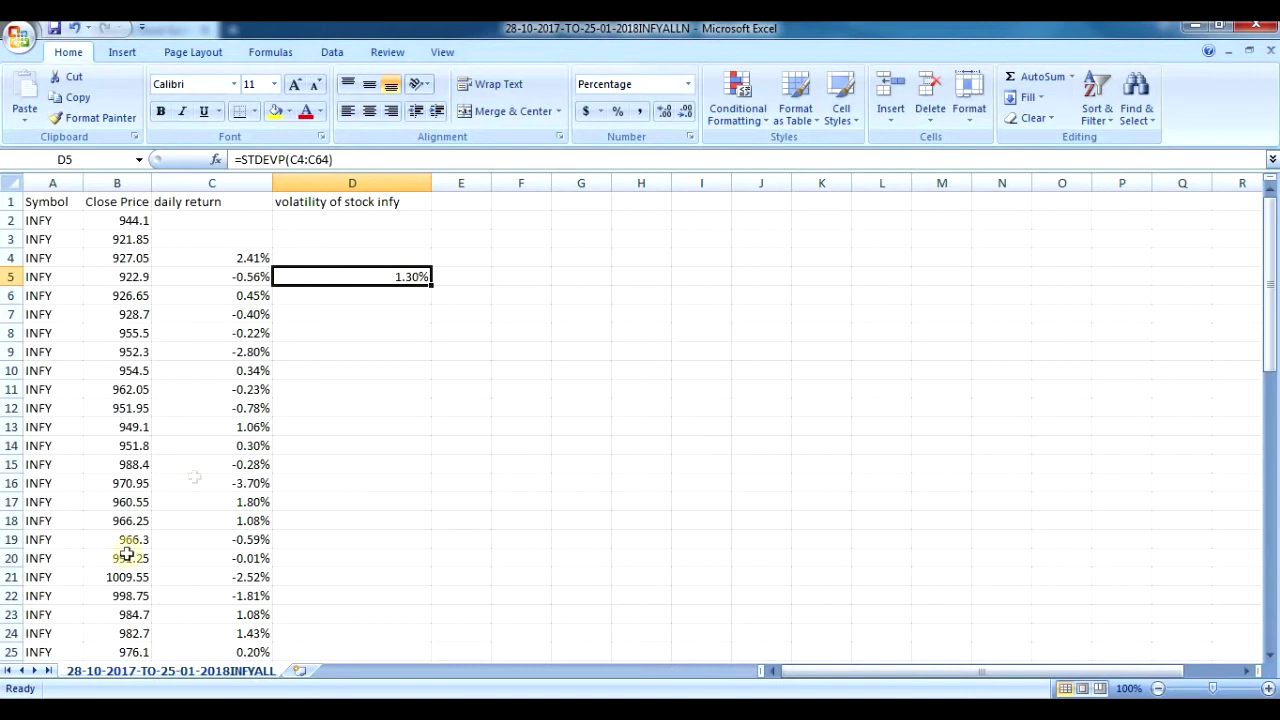
scroll(335, 349, "down", 3)
scroll(332, 350, "down", 4)
scroll(330, 358, "down", 5)
scroll(316, 385, "down", 7)
scroll(300, 405, "up", 3)
scroll(299, 412, "up", 3)
scroll(299, 412, "up", 3)
scroll(250, 440, "up", 6)
scroll(300, 350, "up", 3)
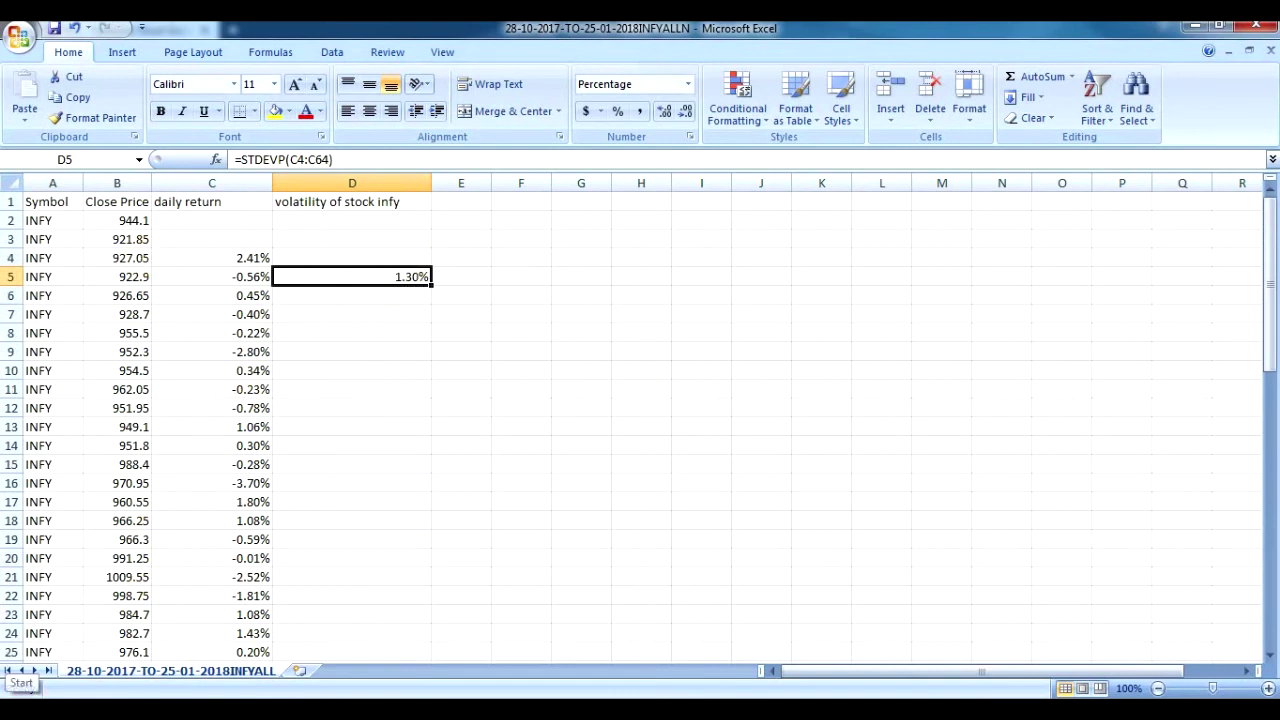
Step: Launch Windows Calculator from the Start menu and enter 1.30
left_click(22, 690)
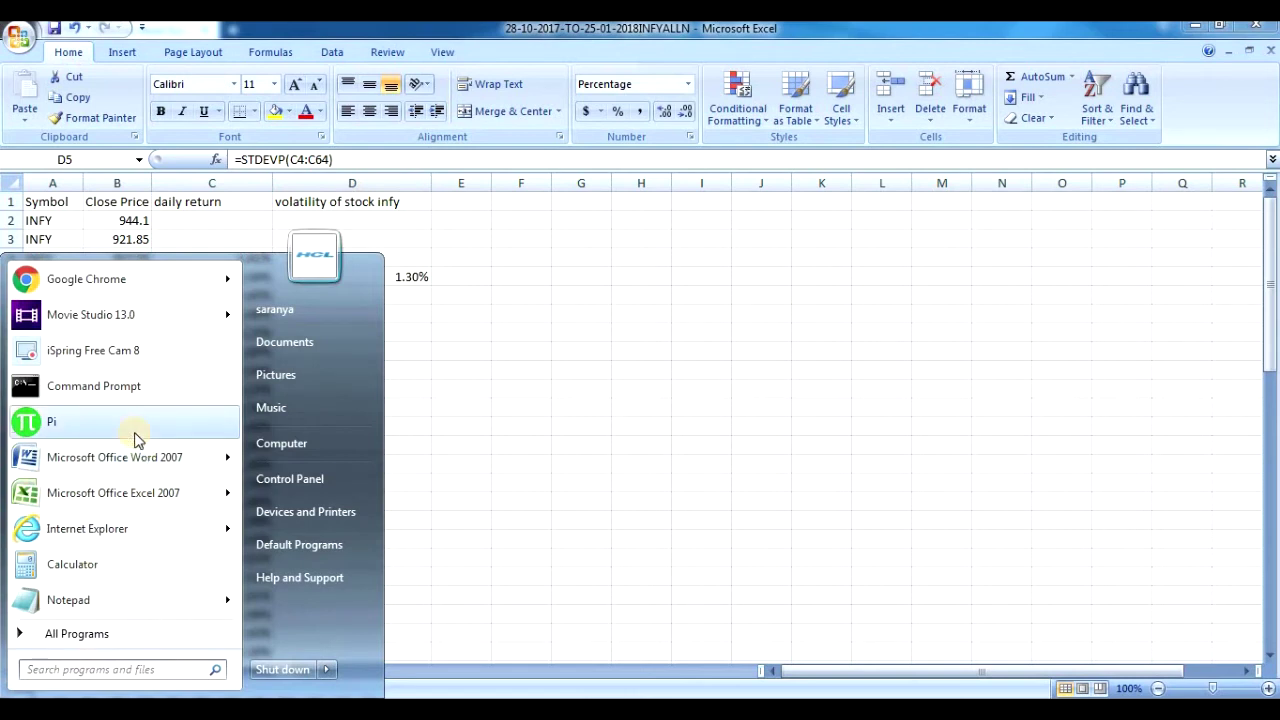
left_click(74, 563)
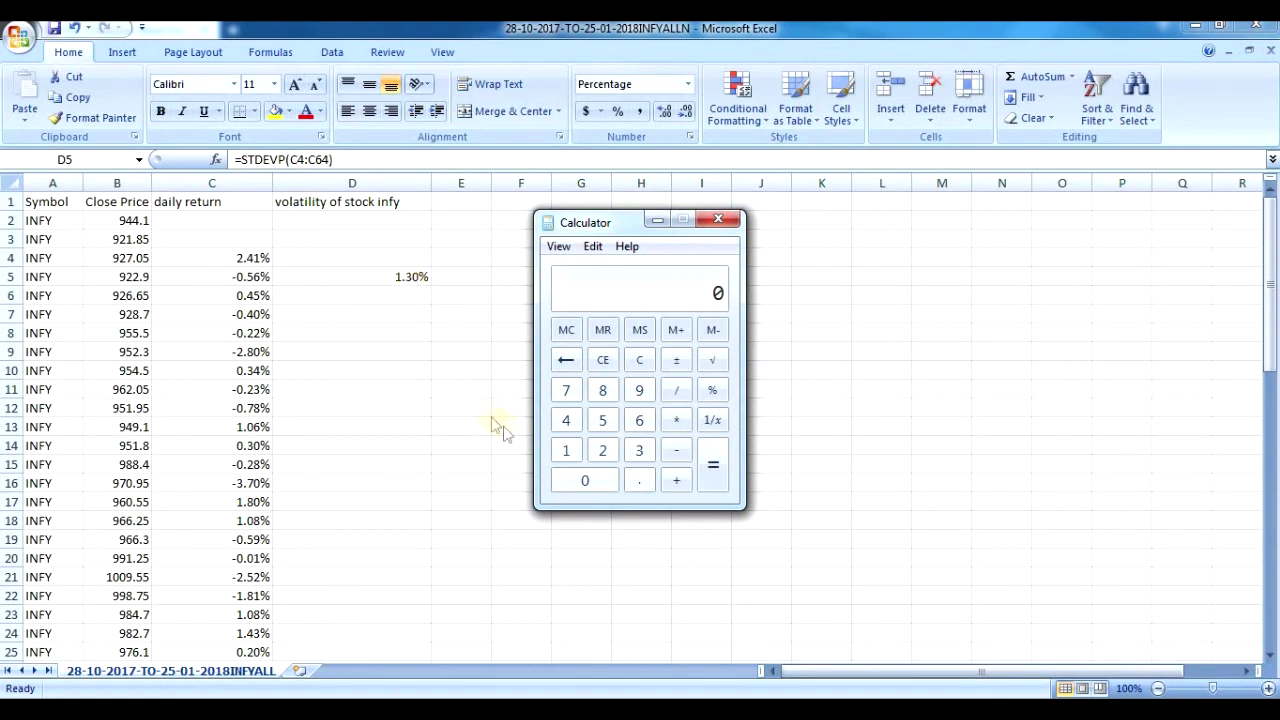
left_click(568, 455)
left_click(639, 480)
left_click(639, 450)
left_click(573, 485)
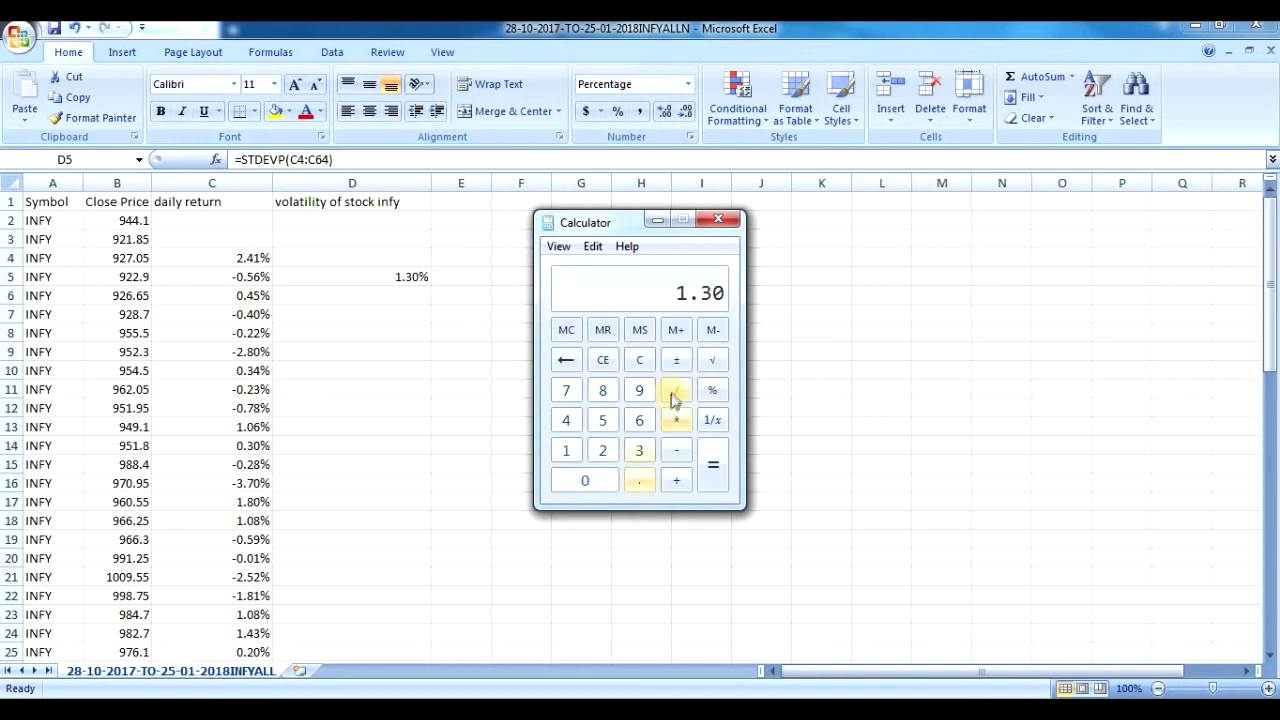
Step: Divide 1.30 by 100 to get 0.013
left_click(673, 393)
left_click(566, 452)
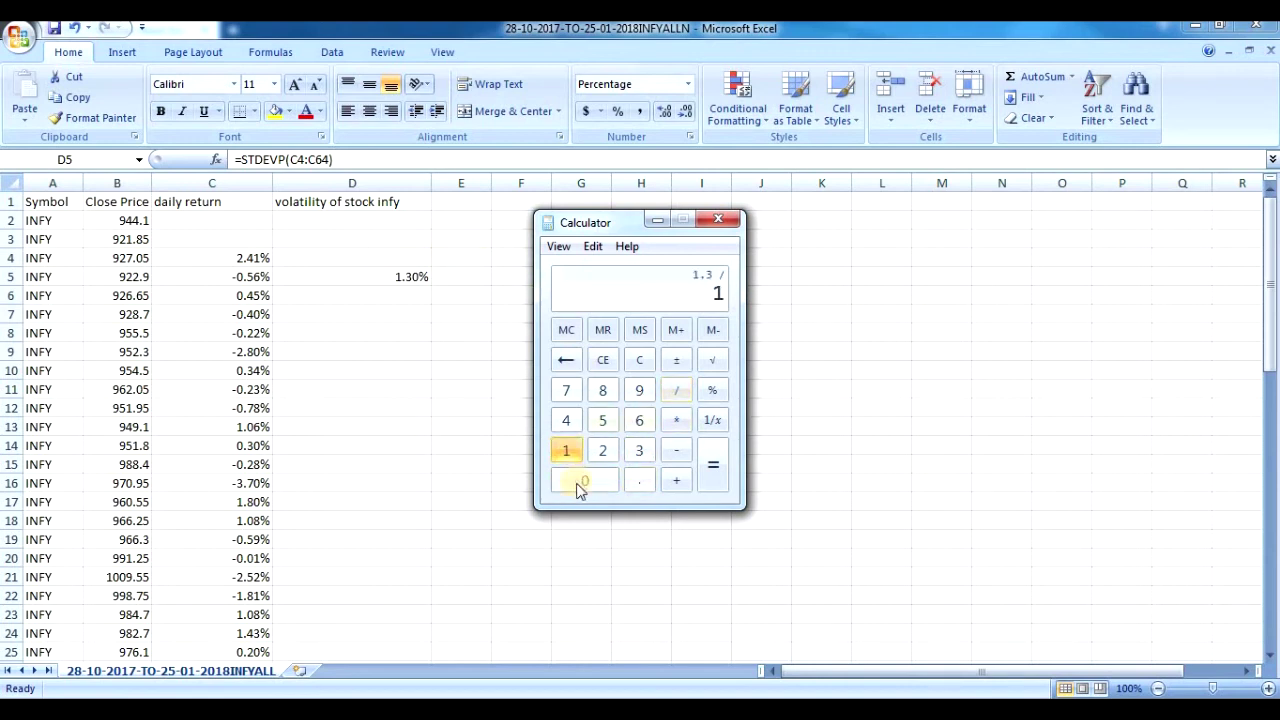
left_click(577, 484)
left_click(577, 484)
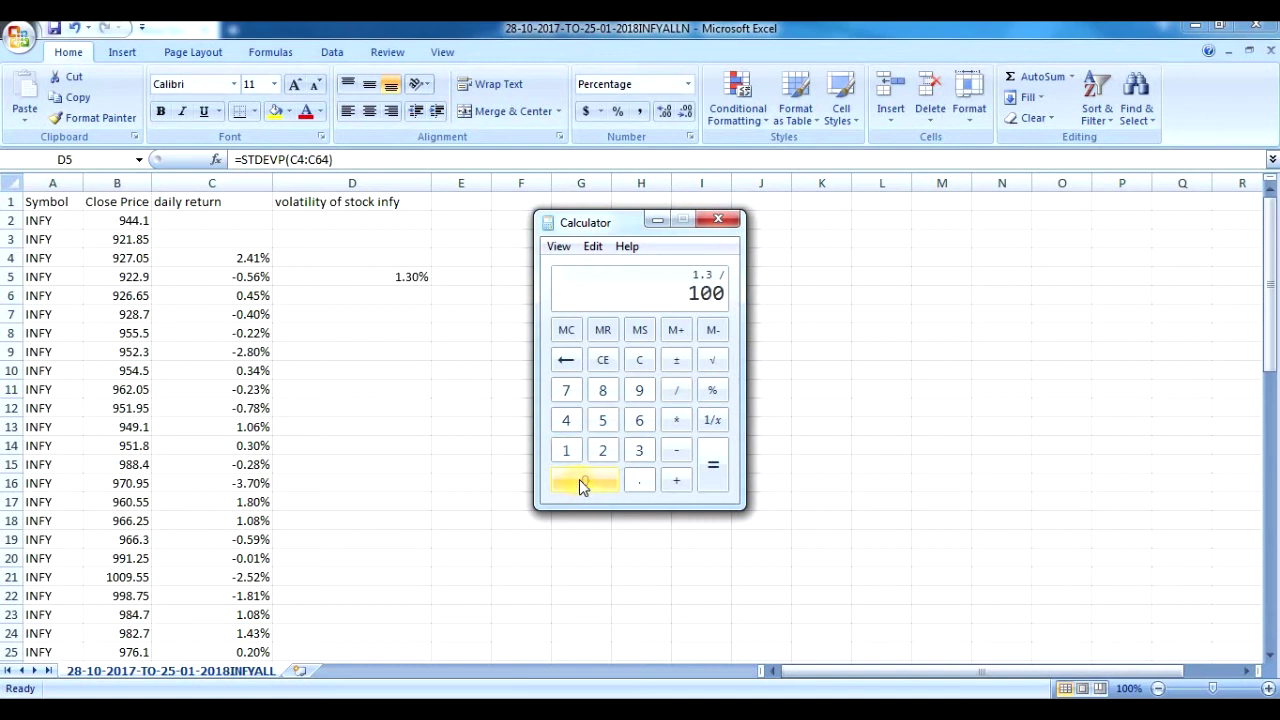
left_click(711, 466)
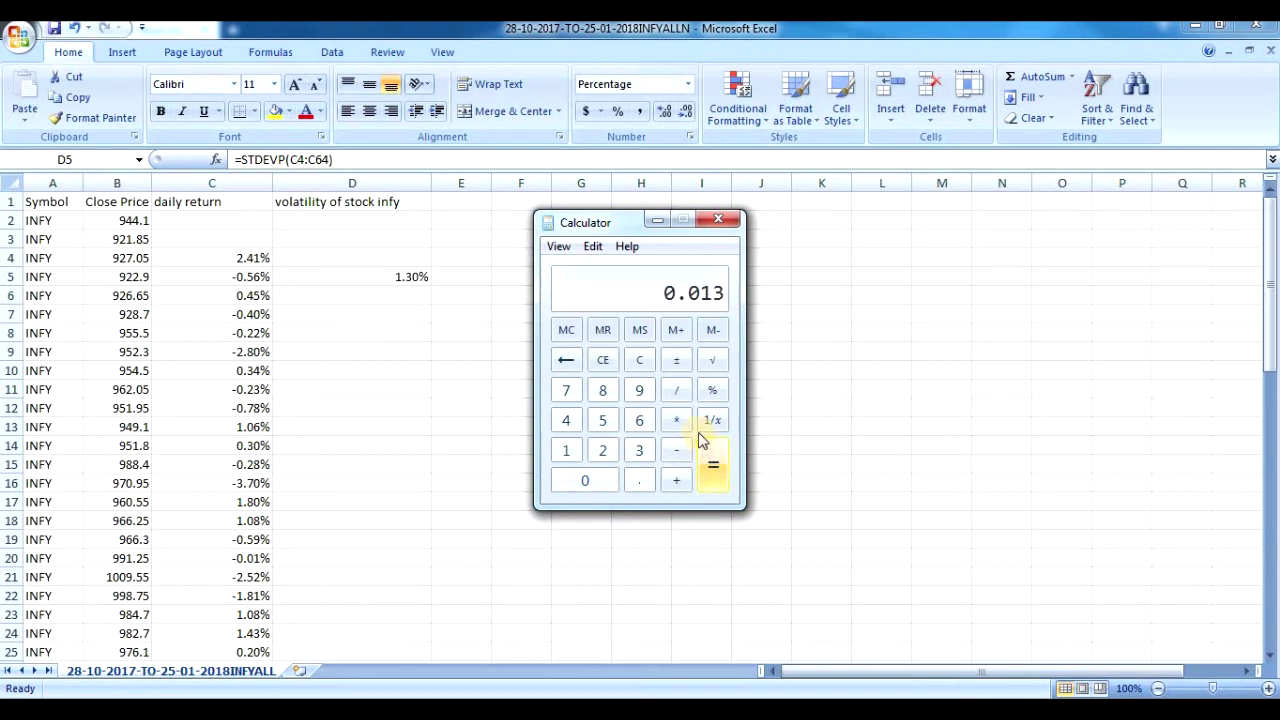
left_click(676, 420)
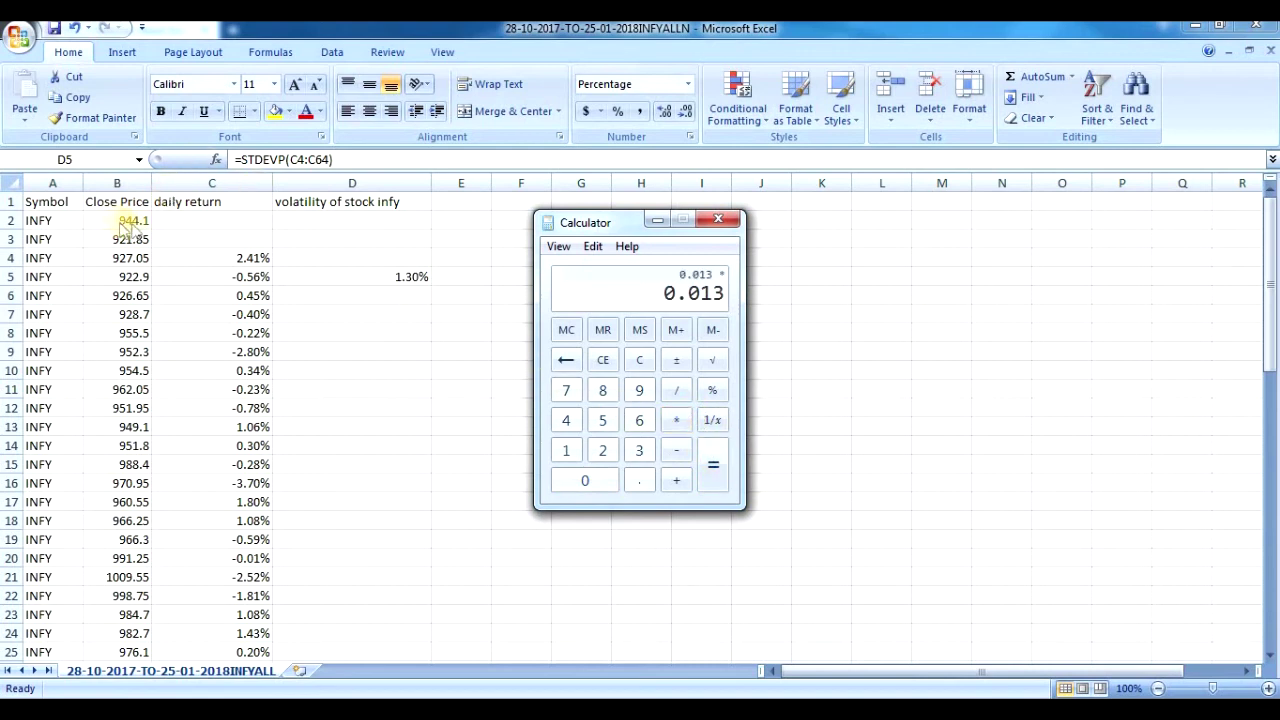
Step: Multiply 0.013 by the 944.10 close price, giving 12.2733
left_click(641, 392)
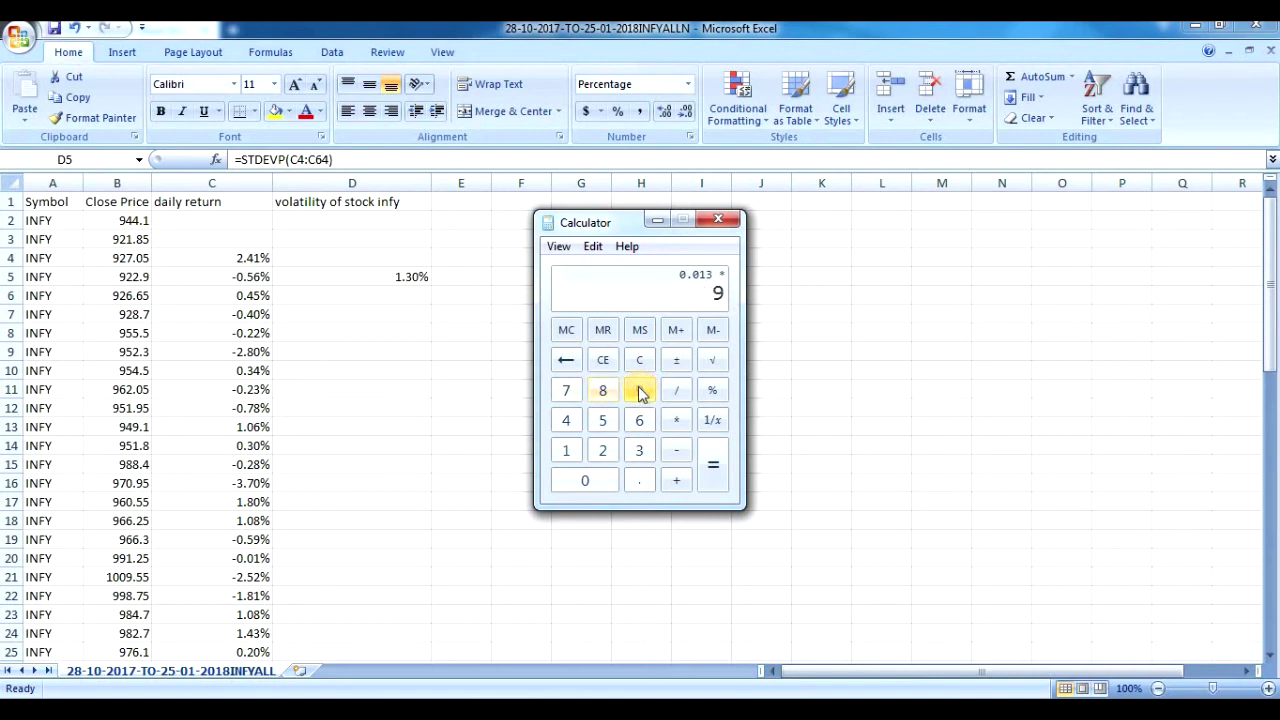
double_click(562, 425)
left_click(639, 480)
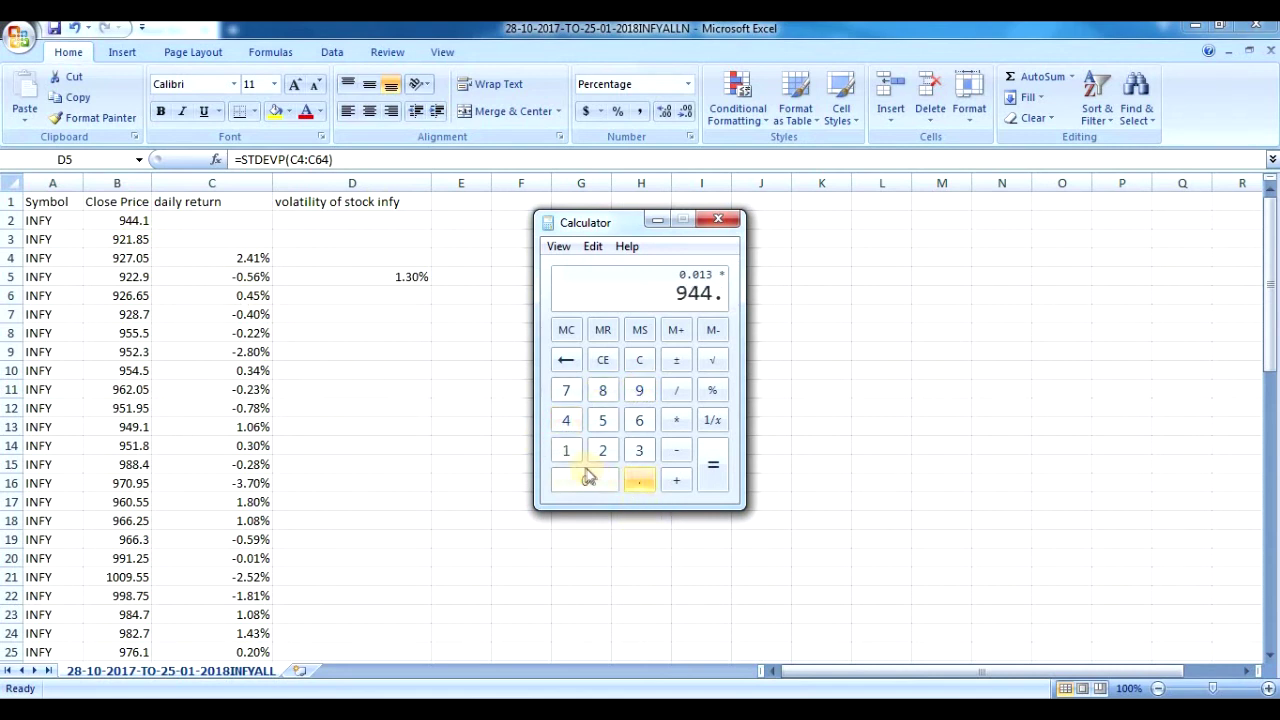
left_click(565, 452)
left_click(575, 475)
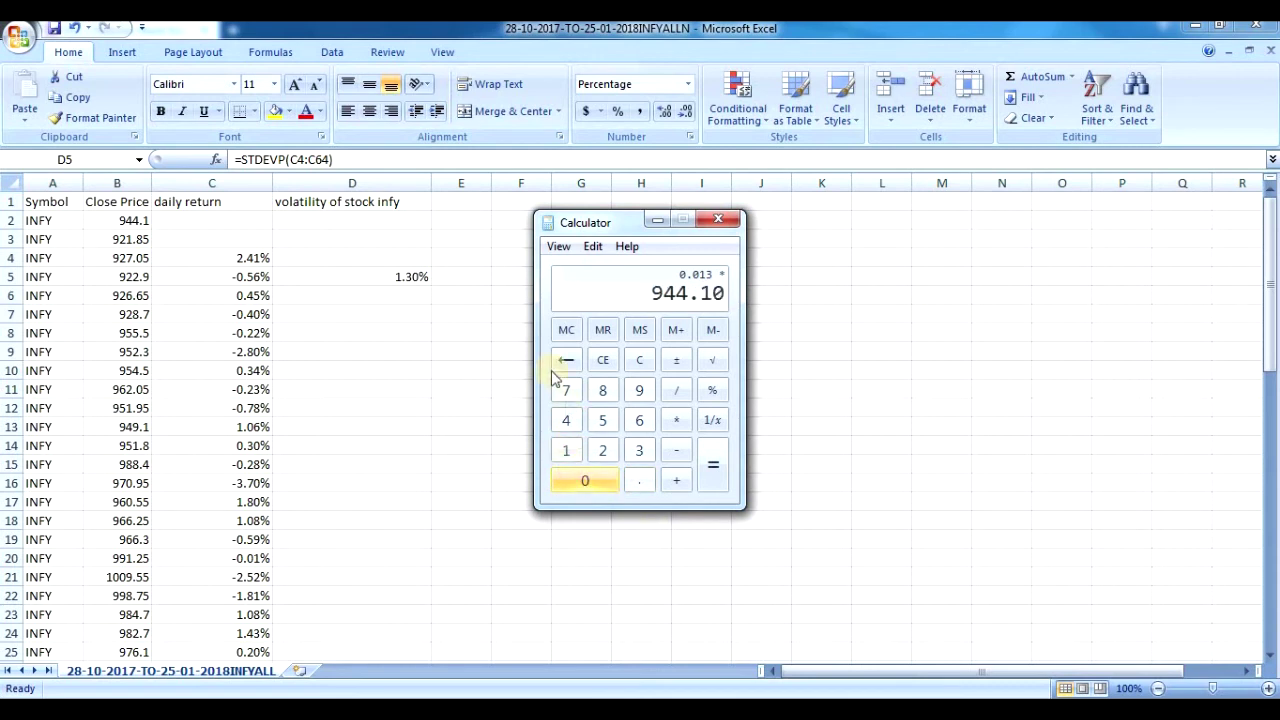
left_click(713, 476)
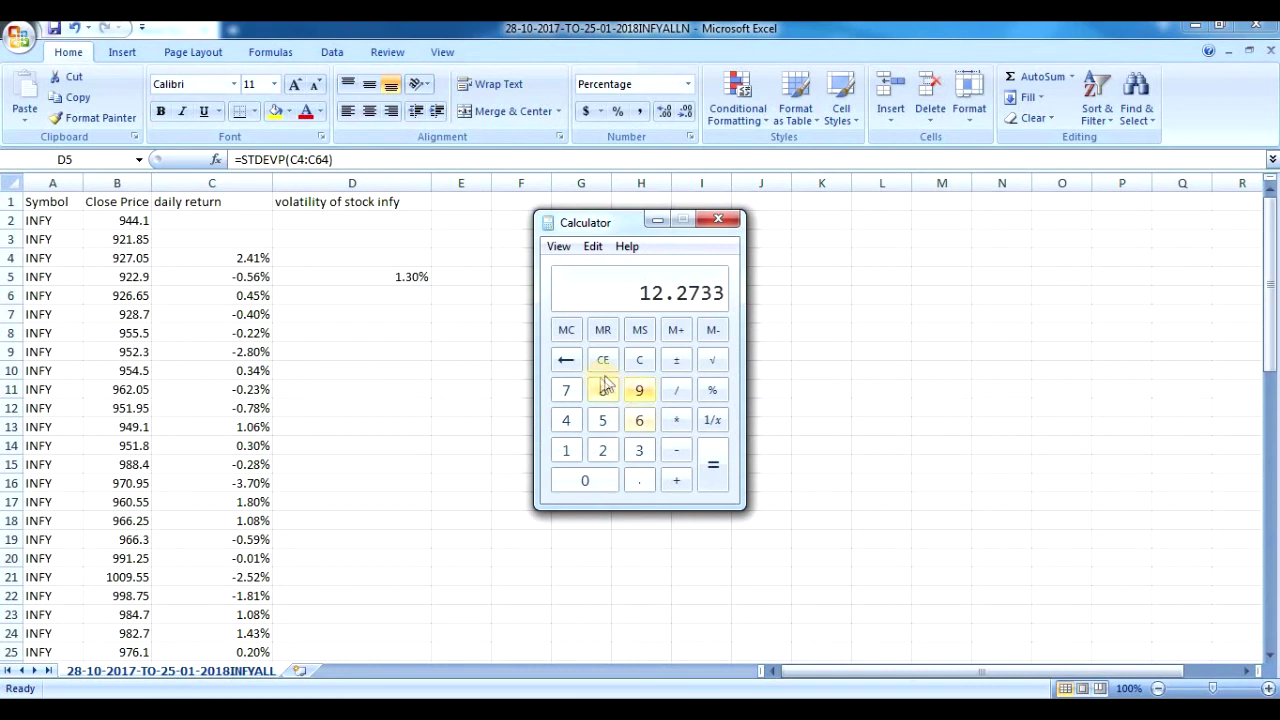
Step: Add 944.1 to 12.2733 for the upper estimate 956.3733, then clear the display
left_click(677, 483)
left_click(640, 391)
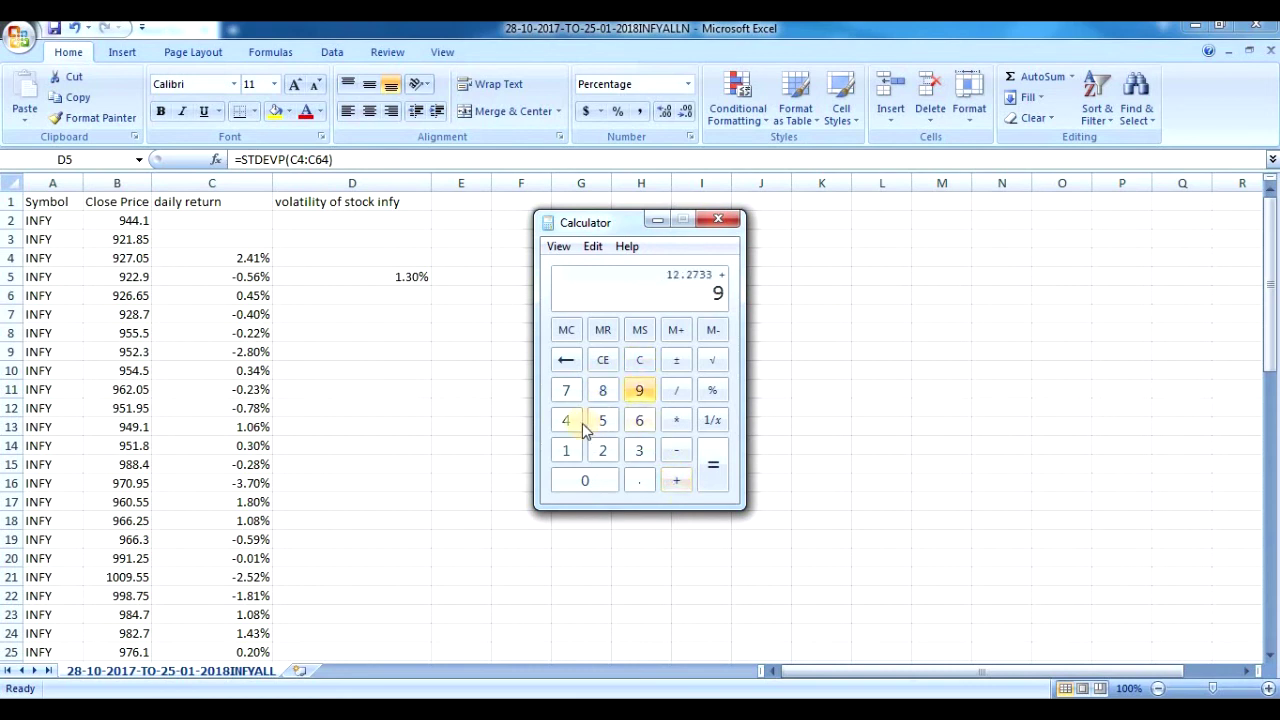
left_click(567, 421)
left_click(567, 421)
left_click(639, 481)
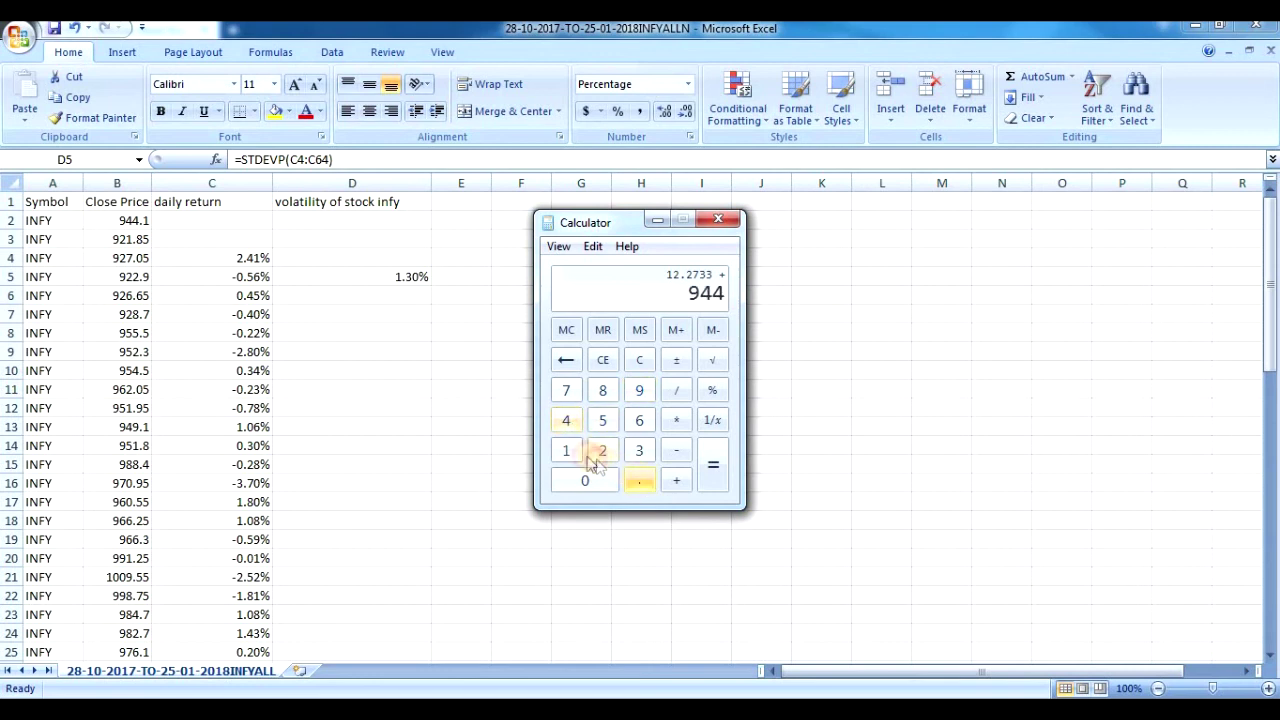
left_click(568, 453)
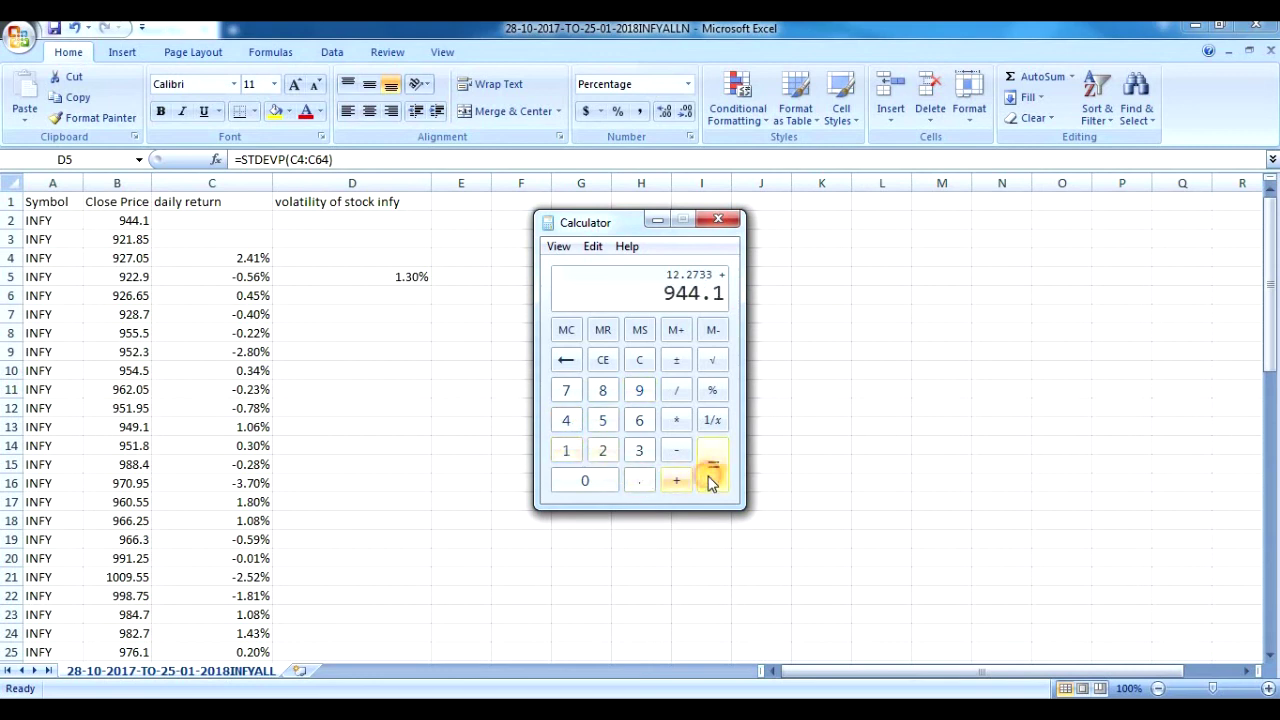
left_click(710, 476)
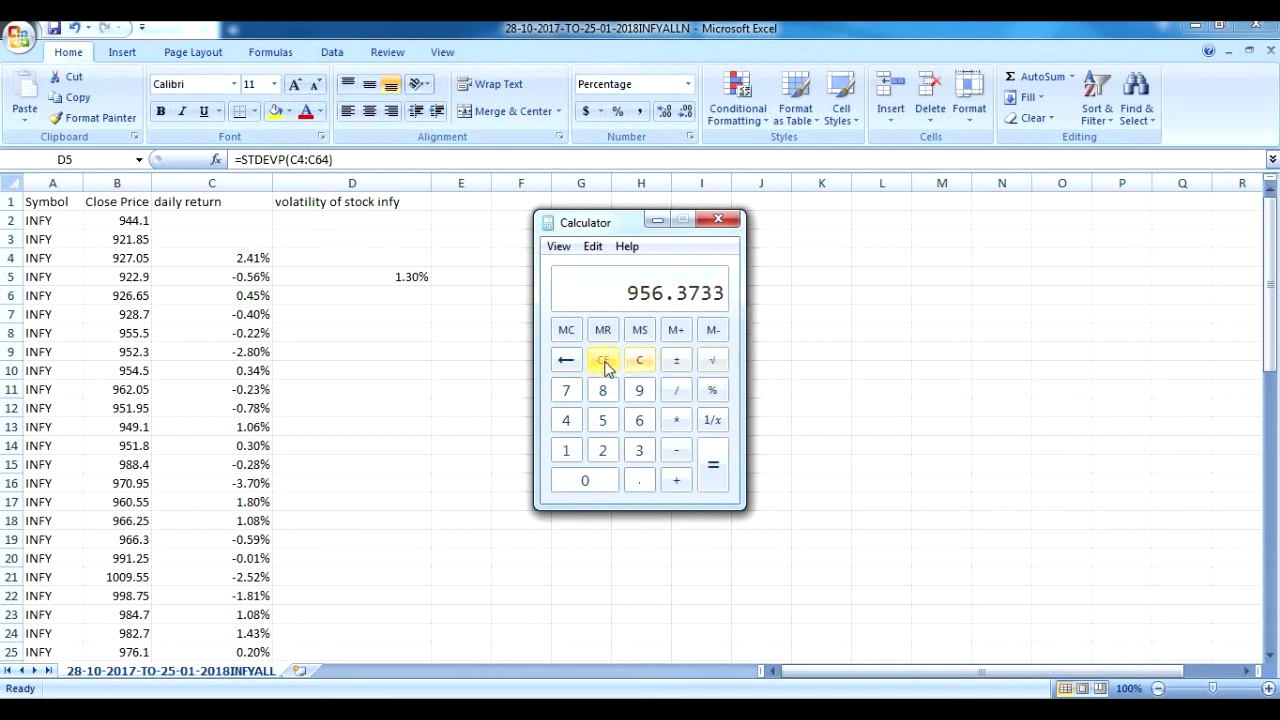
left_click(642, 364)
Step: Enter the 944.1 close price in Calculator
left_click(640, 391)
left_click(567, 422)
left_click(566, 421)
left_click(639, 482)
left_click(566, 451)
Step: Subtract 12.27 to get the lower estimate 931.83, then close Calculator
left_click(676, 450)
left_click(567, 451)
left_click(603, 451)
left_click(639, 481)
type("2.2")
left_click(563, 391)
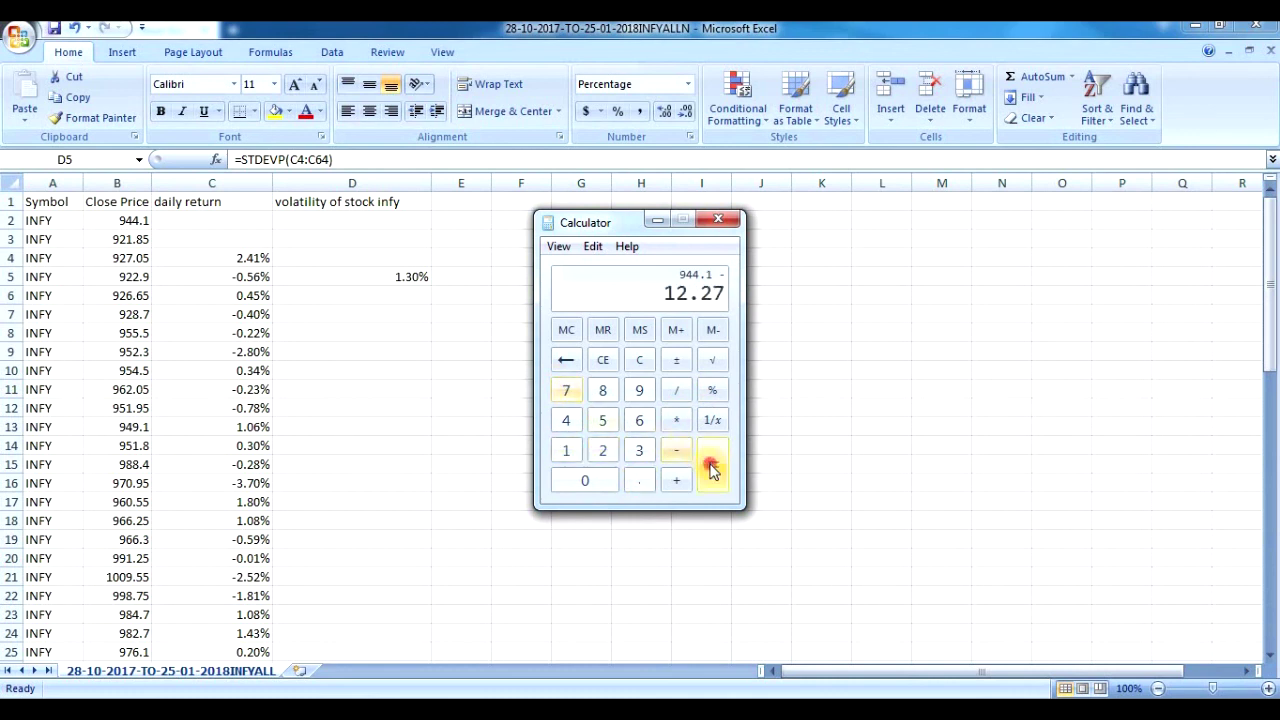
left_click(710, 465)
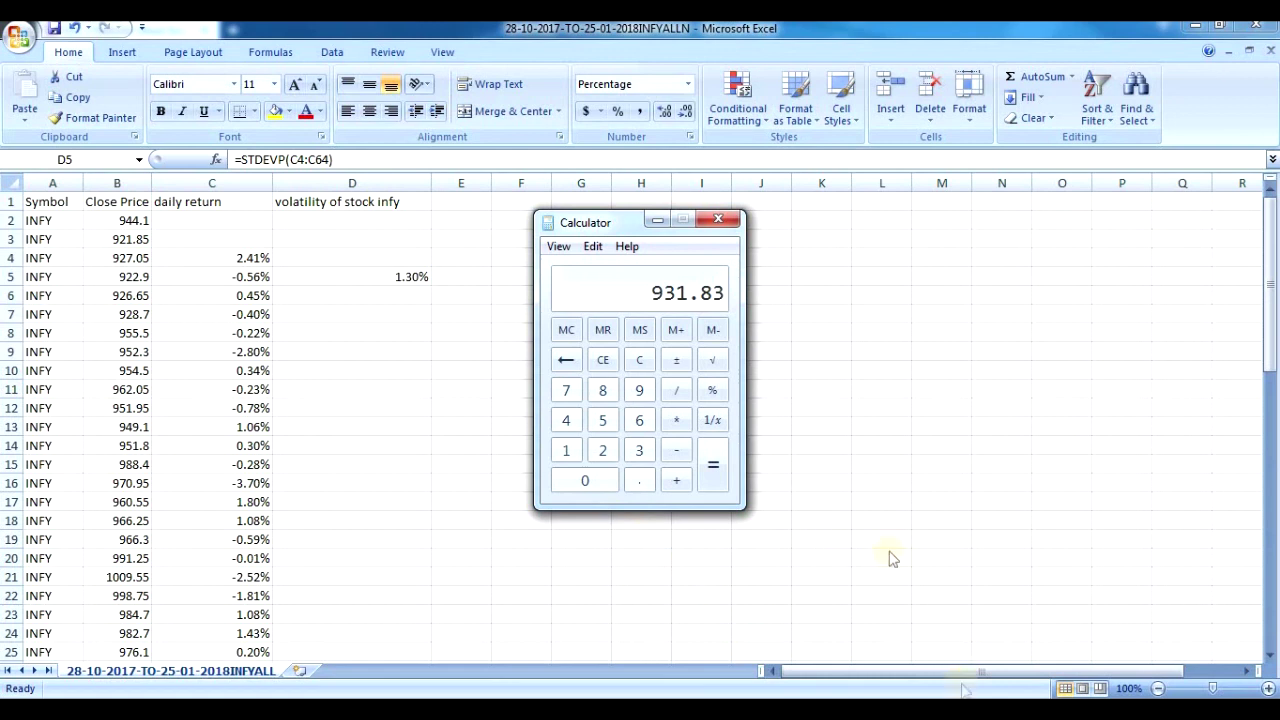
left_click(718, 219)
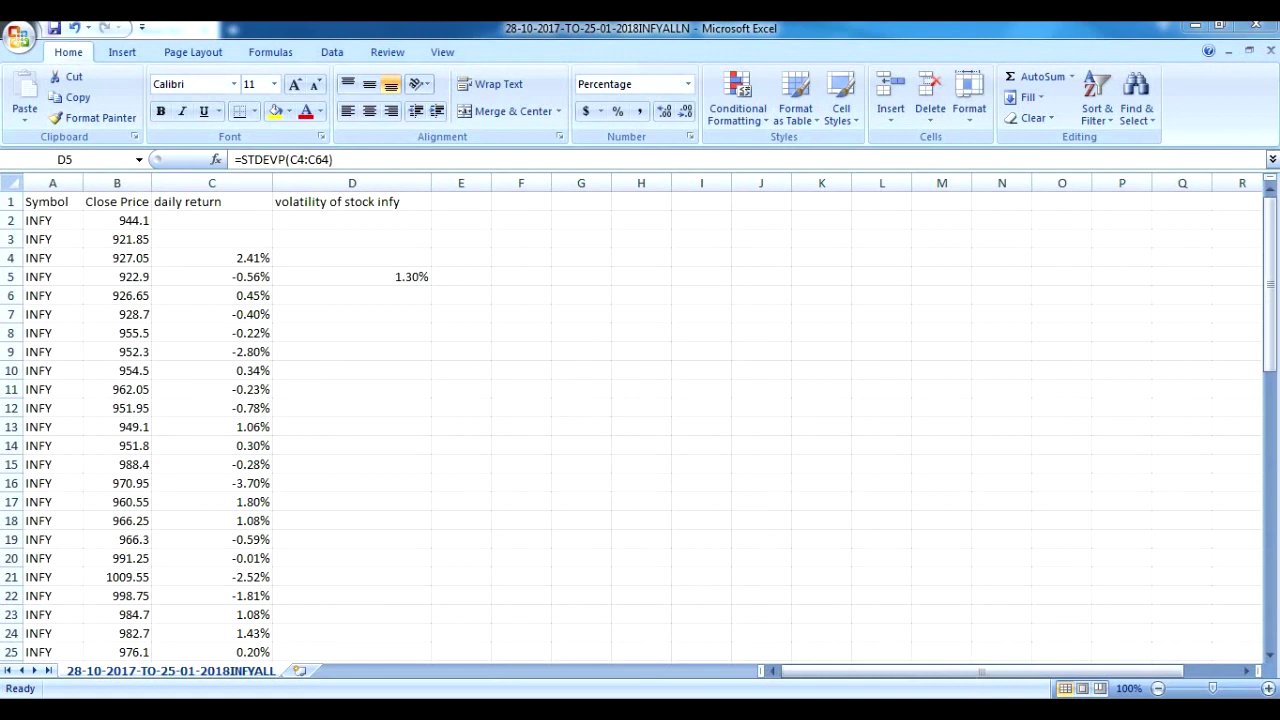